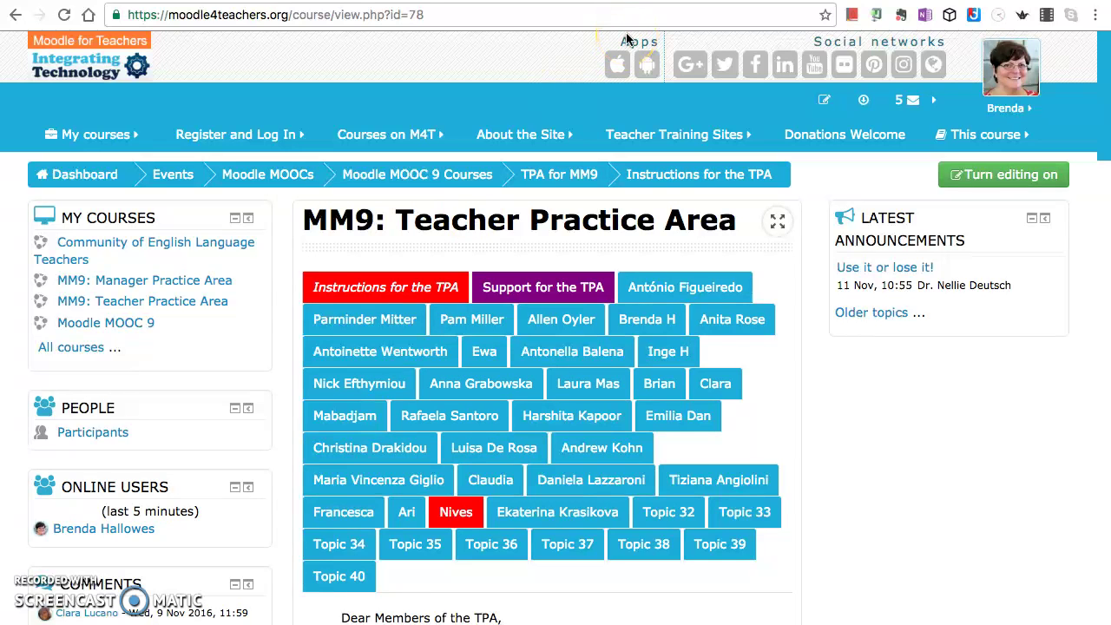
- Dismiss the notifications list and turn on editing for the MM9: Teacher Practice Area course
mouse_move(607, 2)
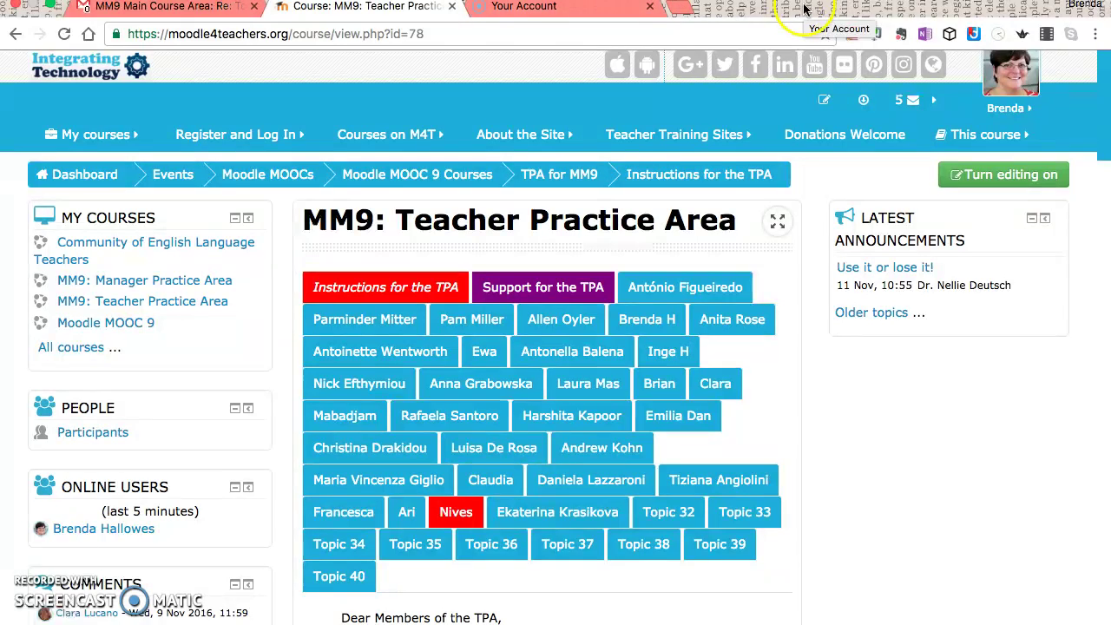
mouse_move(921, 100)
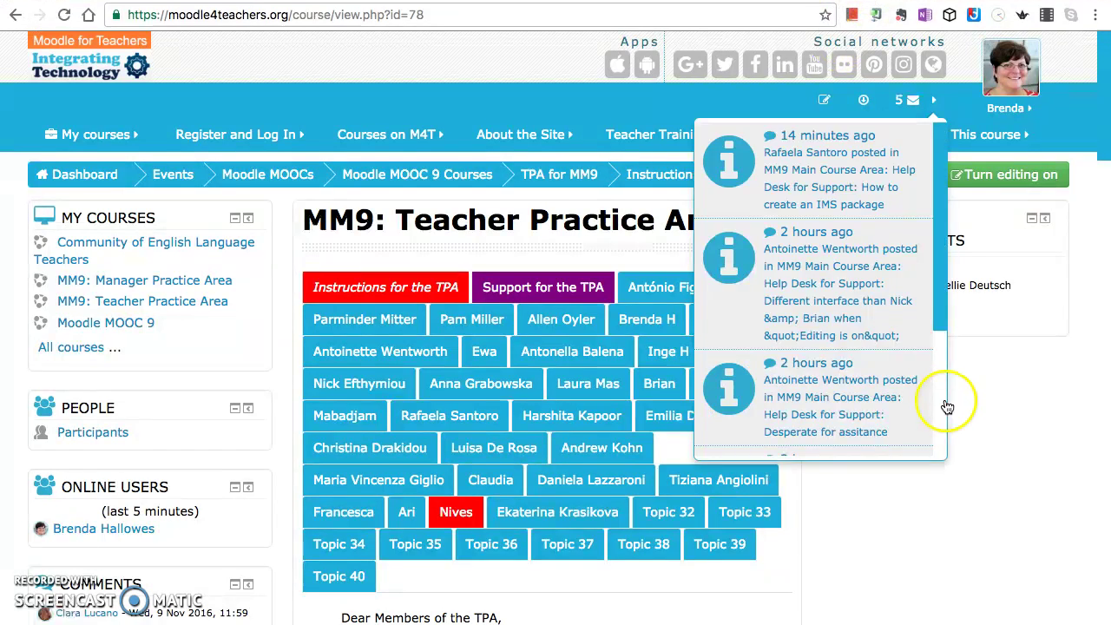
click(948, 407)
scroll(948, 534, down, 1)
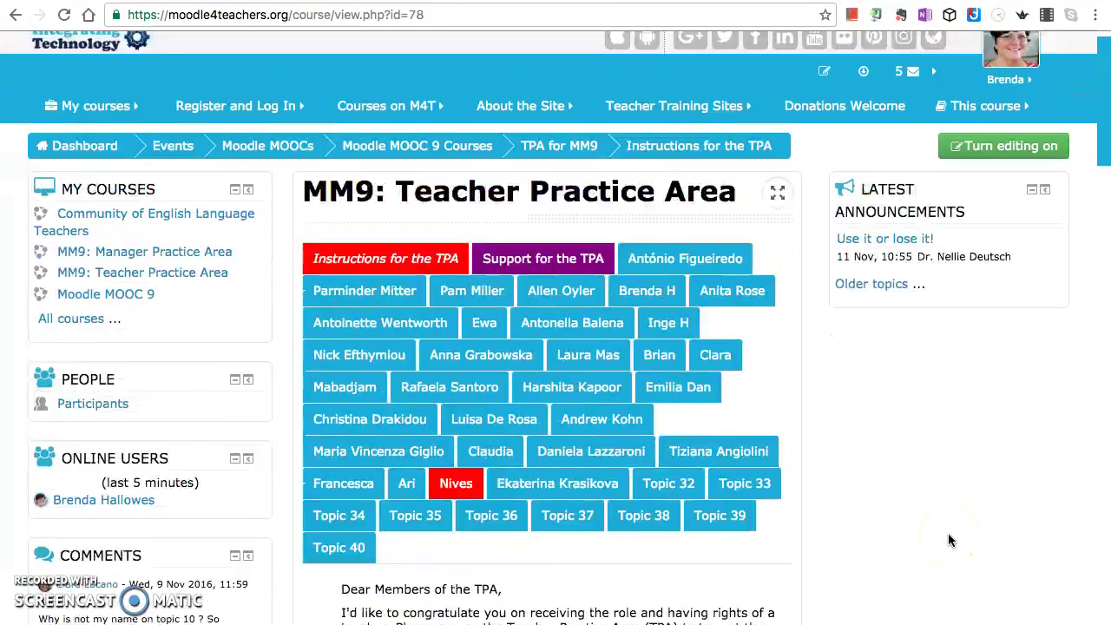
scroll(948, 534, up, 1)
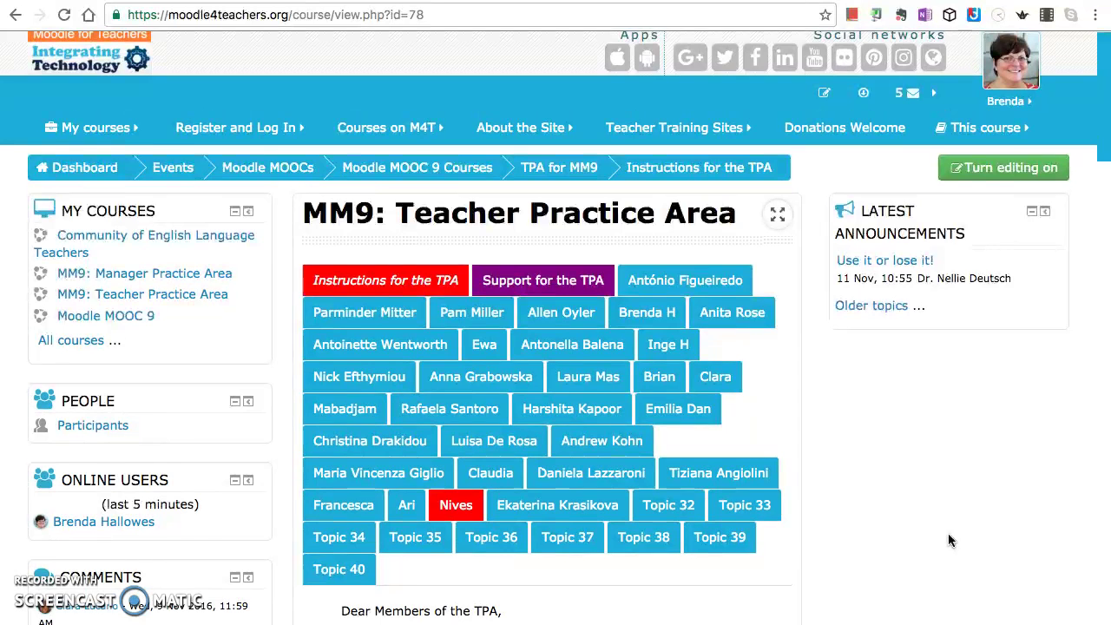
click(1027, 170)
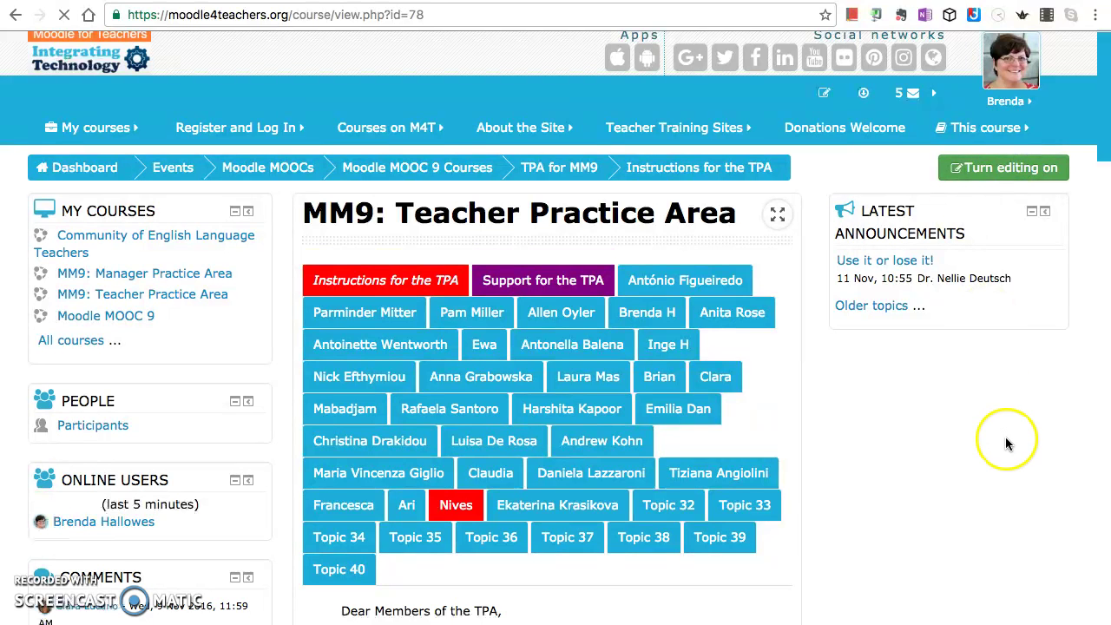
click(984, 171)
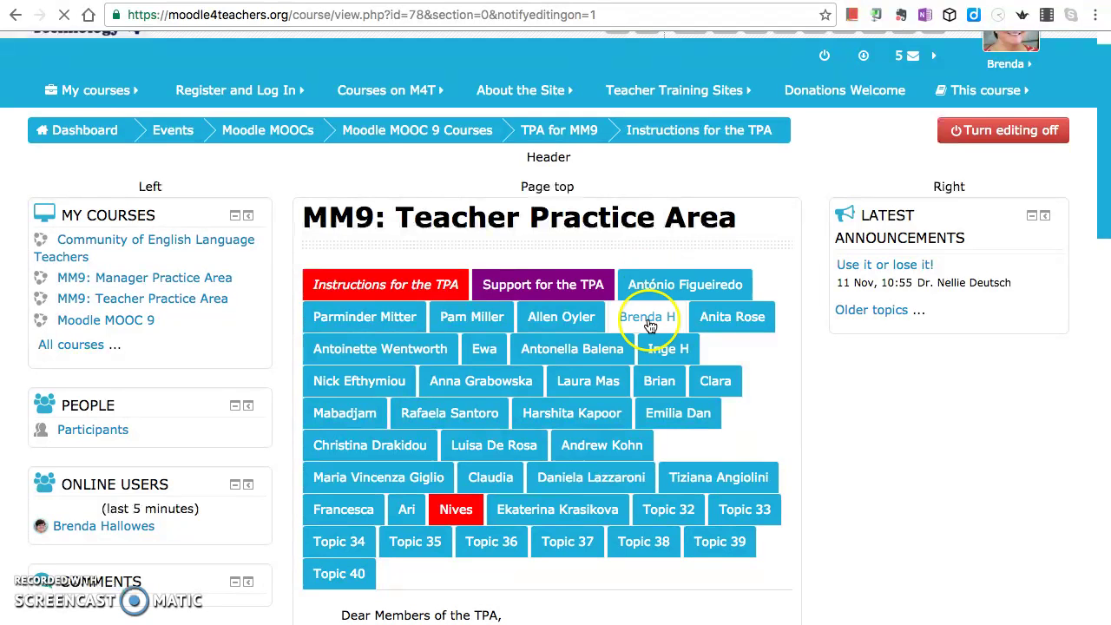
- Open the teacher's own topic section 6 and scroll through its activities to the add-activity link
click(650, 323)
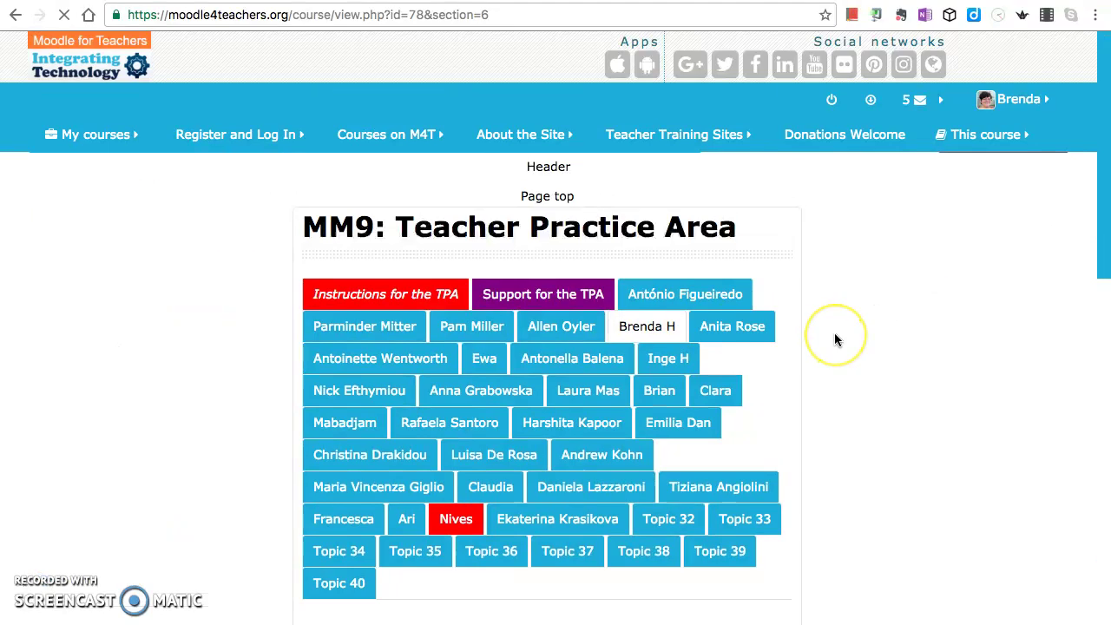
scroll(835, 339, down, 3)
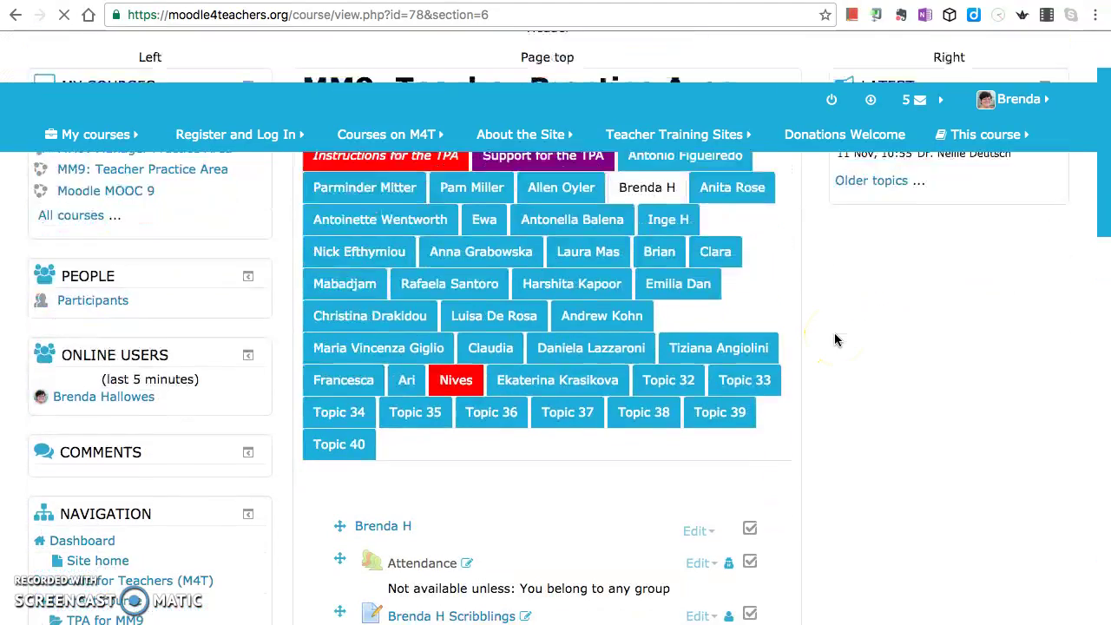
scroll(834, 339, down, 5)
scroll(834, 339, down, 3)
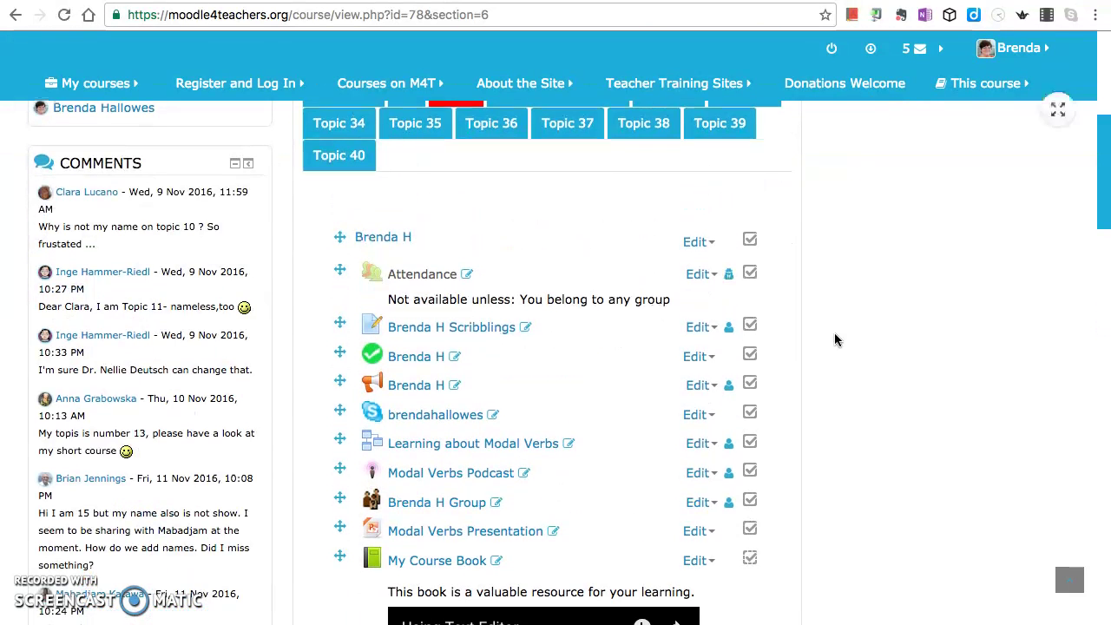
scroll(835, 340, down, 1)
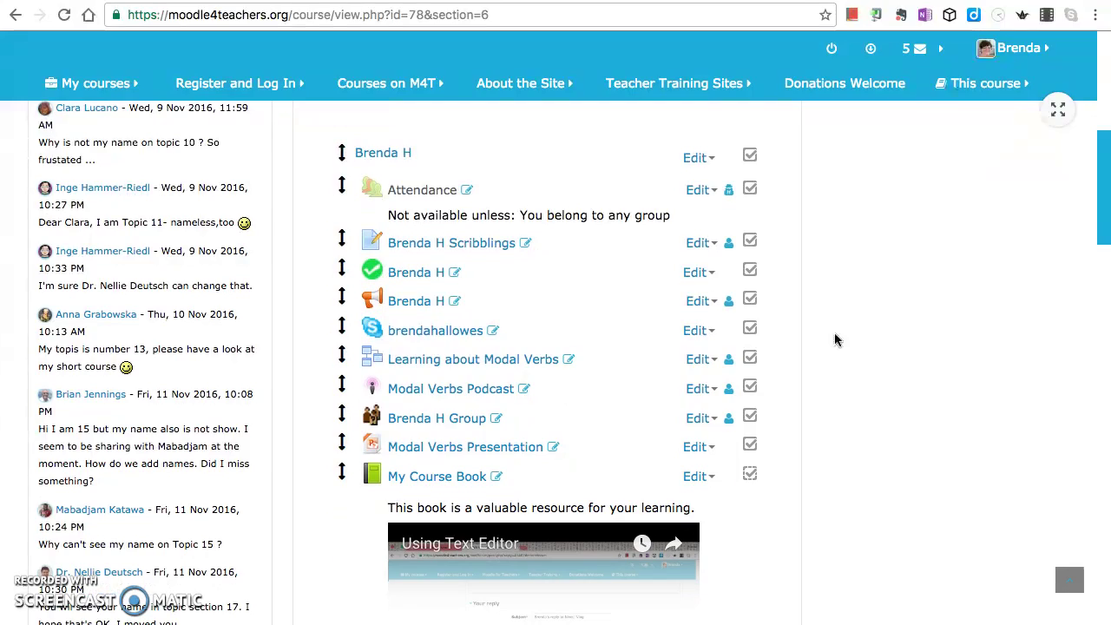
scroll(835, 339, down, 2)
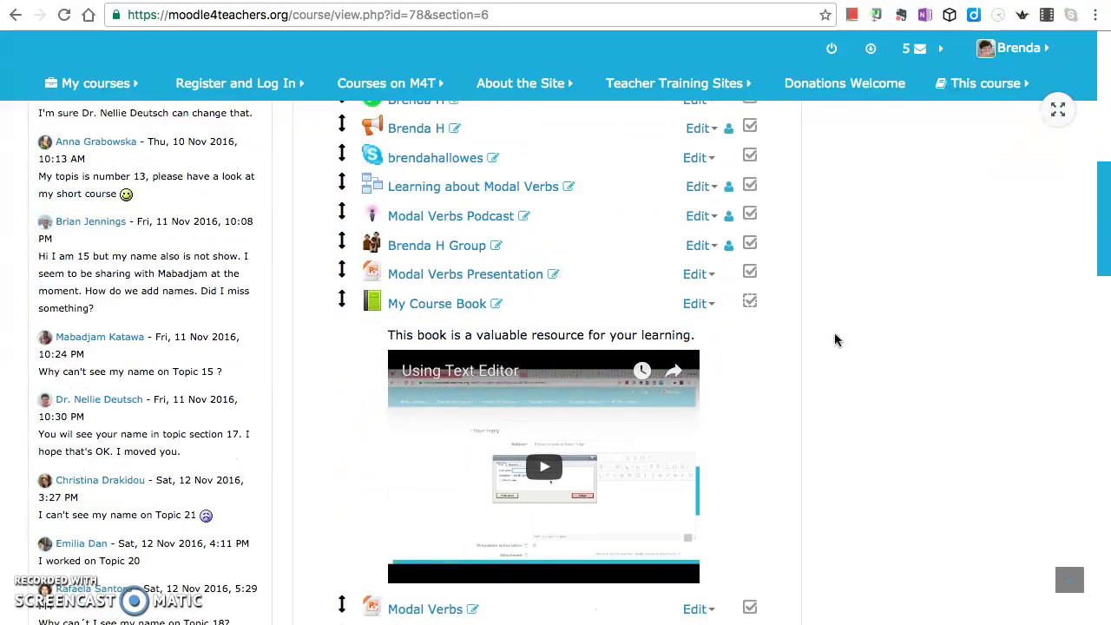
scroll(834, 339, down, 3)
scroll(834, 339, up, 4)
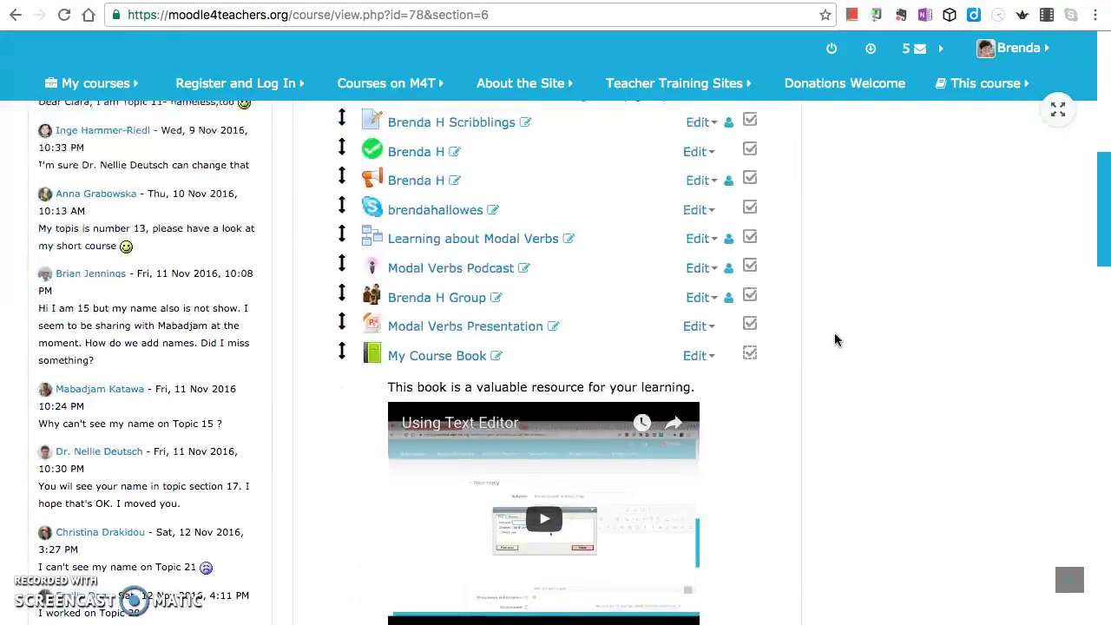
scroll(836, 340, up, 10)
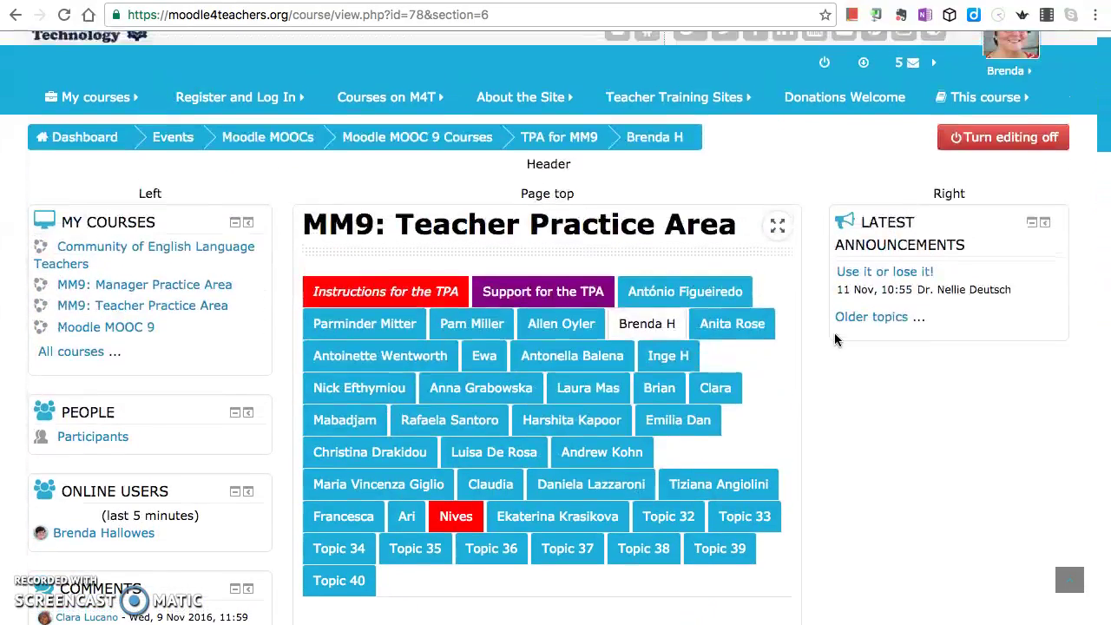
scroll(834, 340, down, 1)
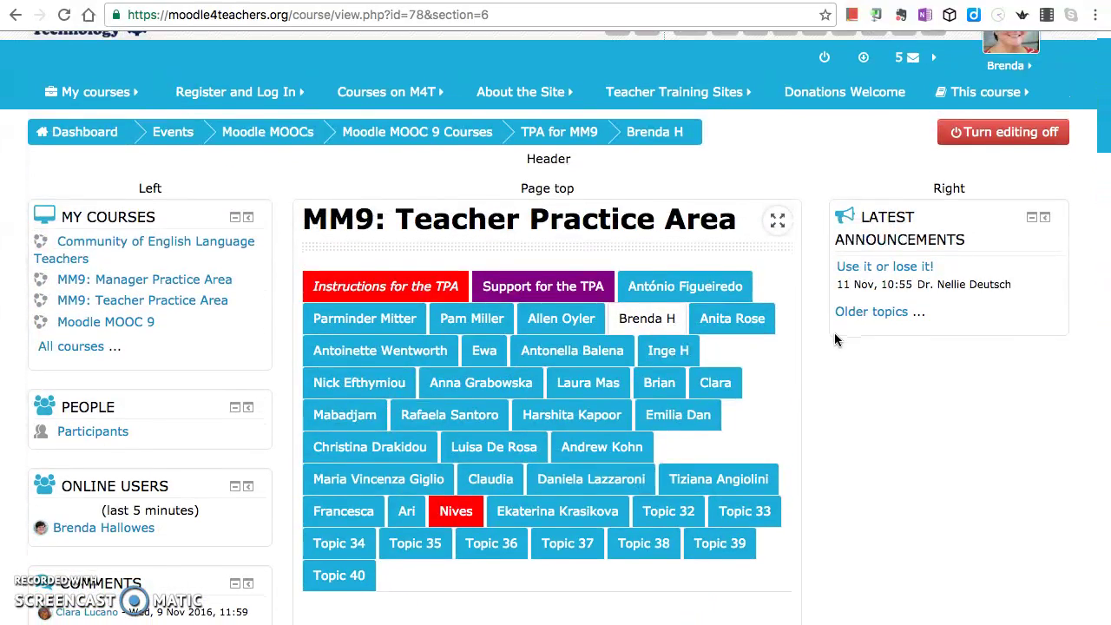
scroll(835, 339, down, 11)
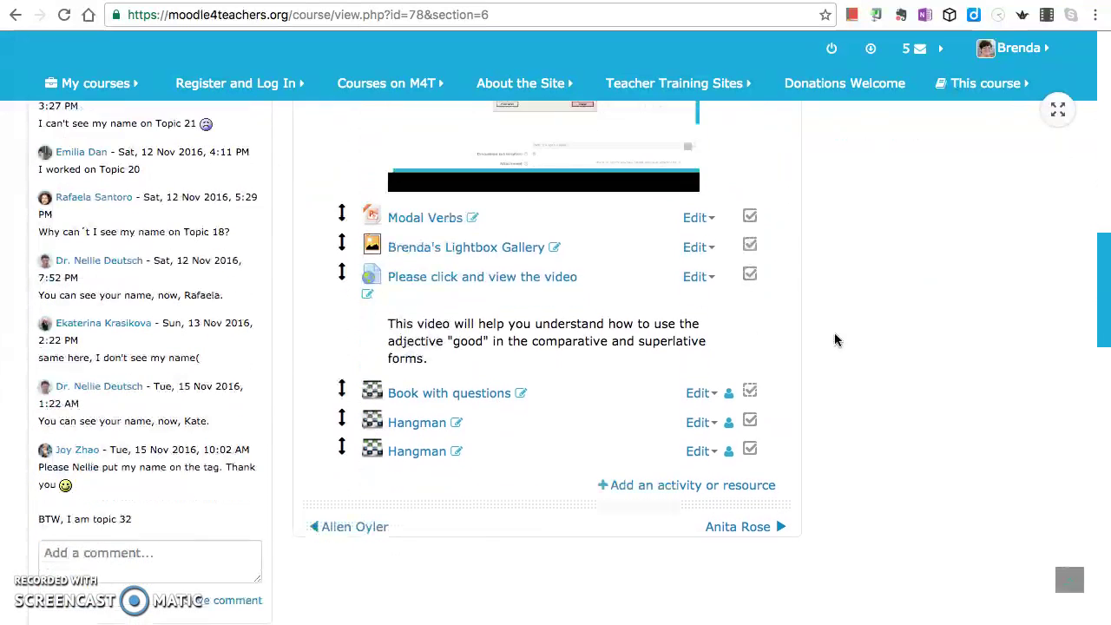
click(678, 485)
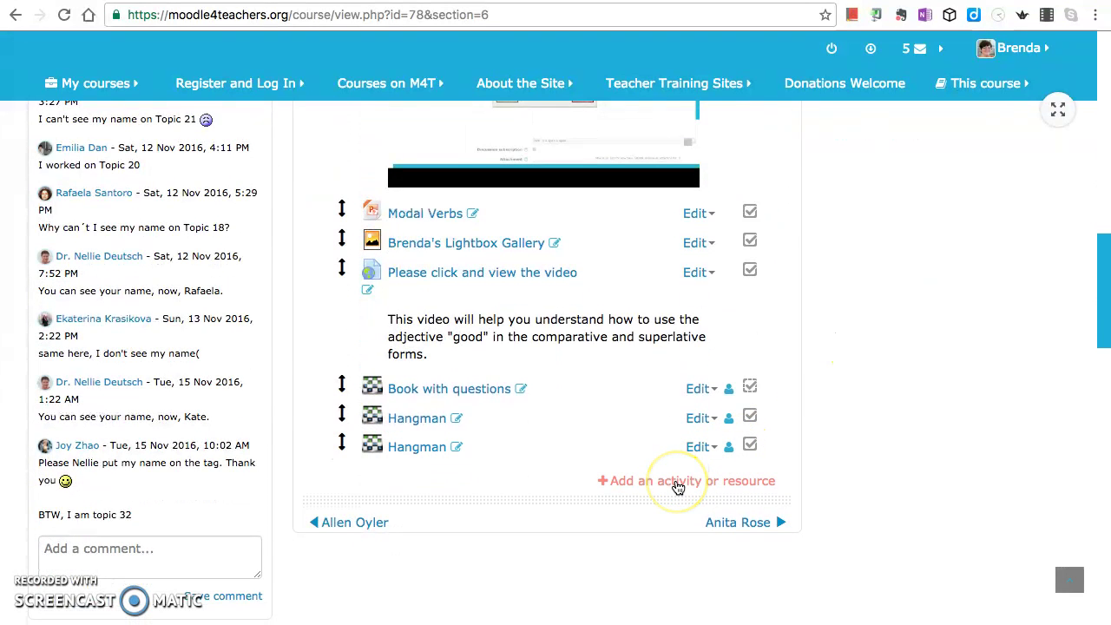
- Choose Attendance from the activity chooser and add it to the section
click(679, 485)
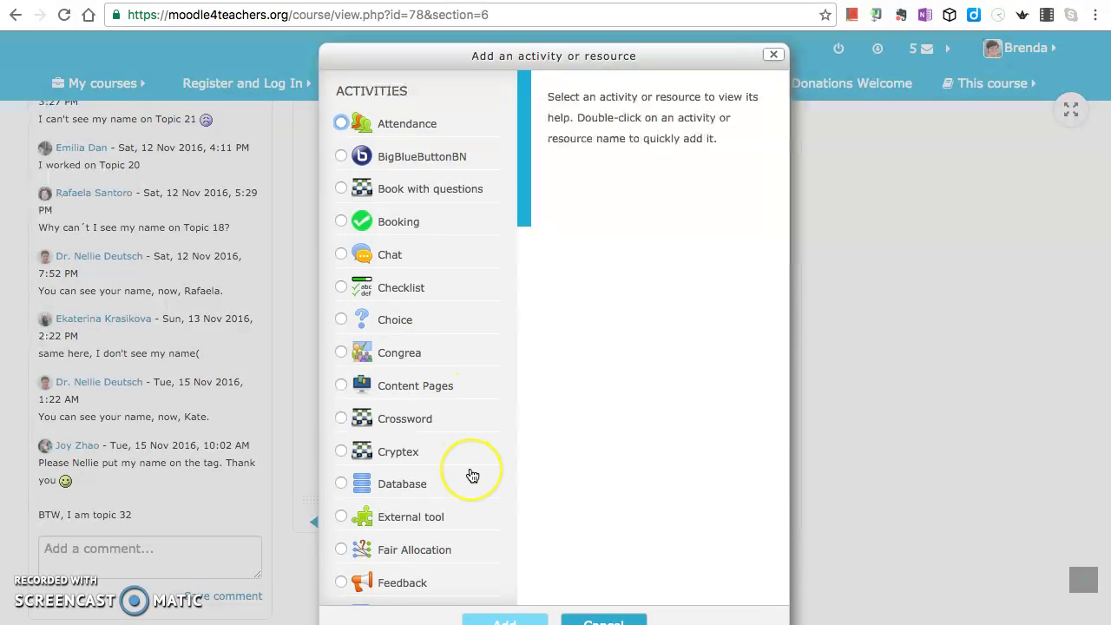
click(342, 124)
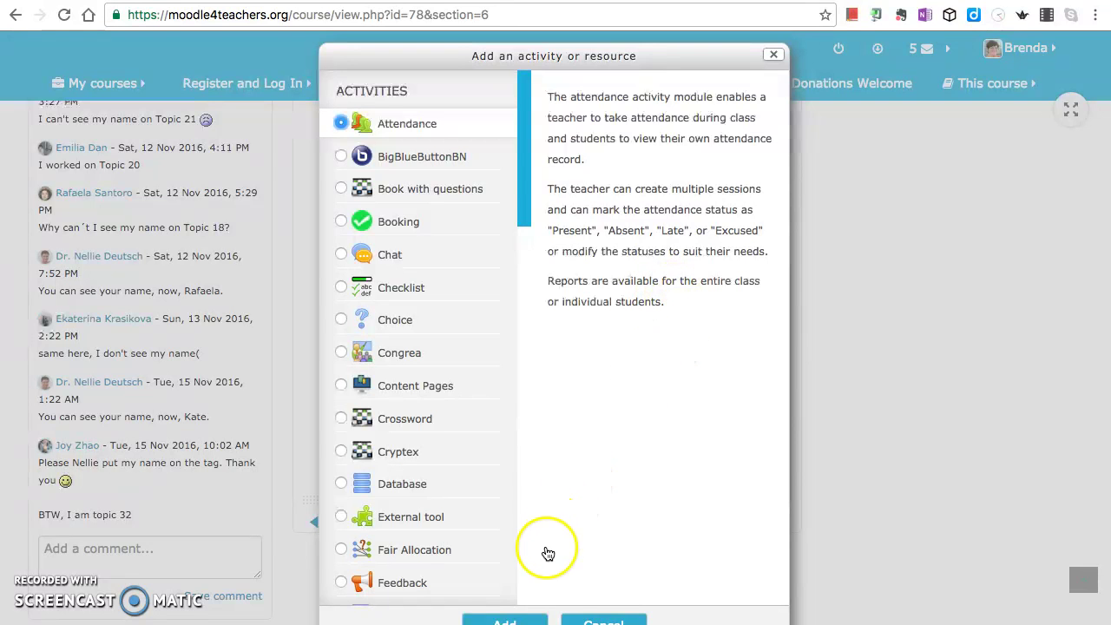
click(507, 622)
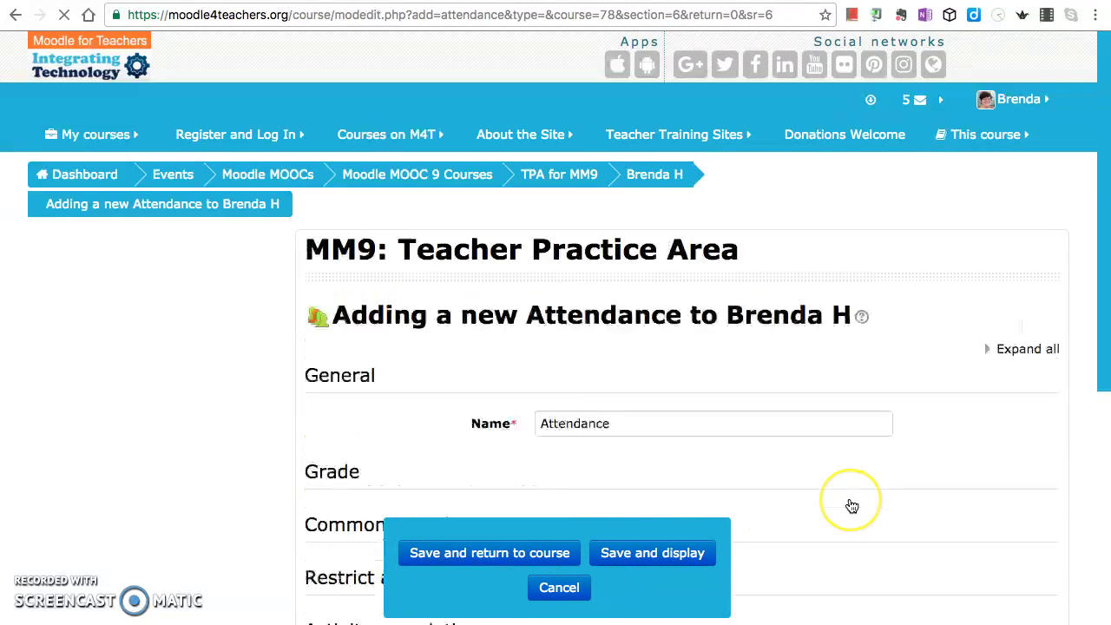
- Keep the Attendance grade type as Point, maximum 100, with a grade to pass of 75
scroll(852, 506, down, 2)
scroll(852, 506, down, 2)
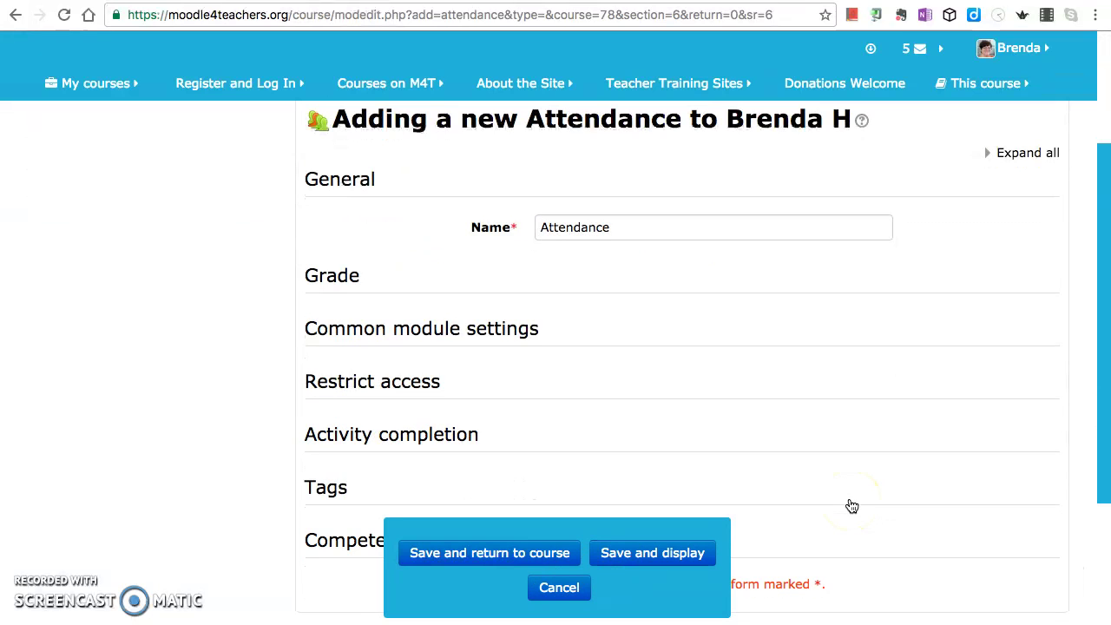
click(345, 276)
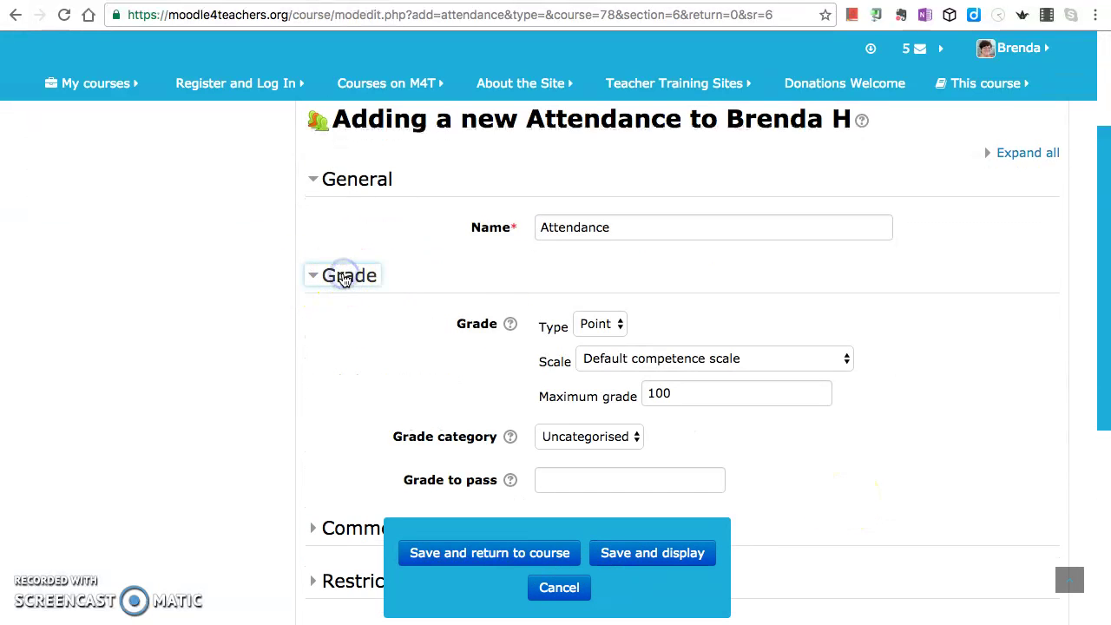
click(620, 331)
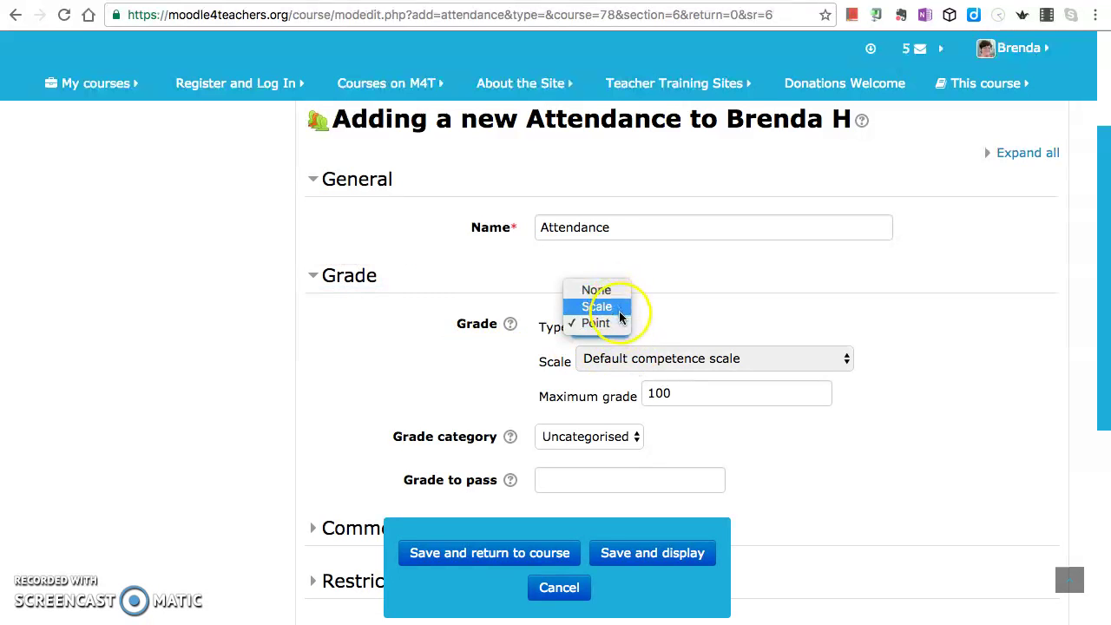
click(619, 326)
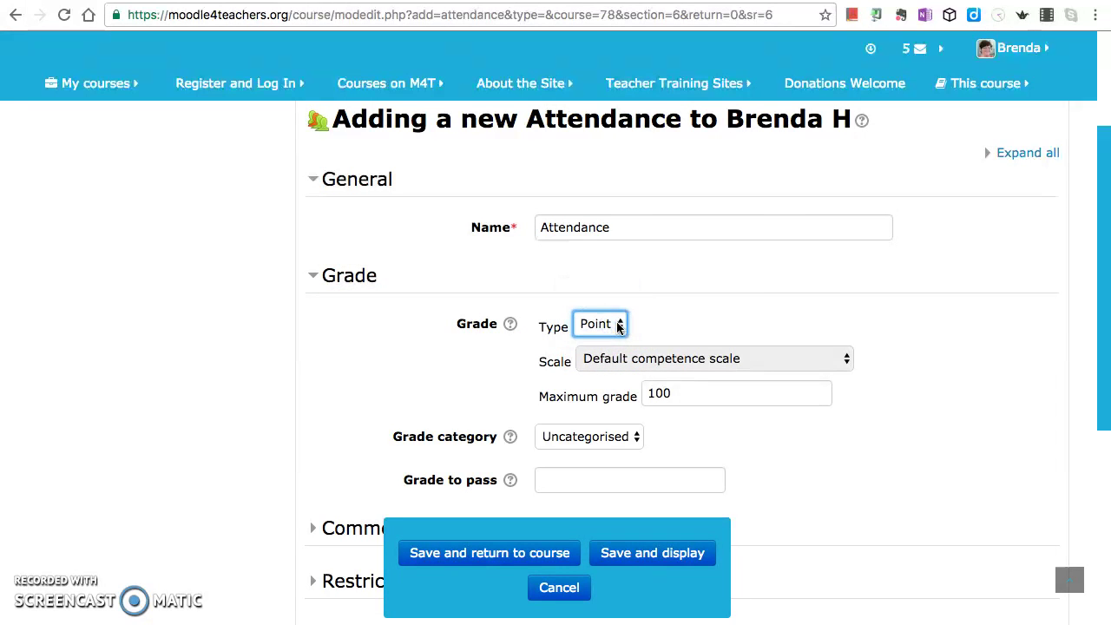
scroll(979, 383, down, 3)
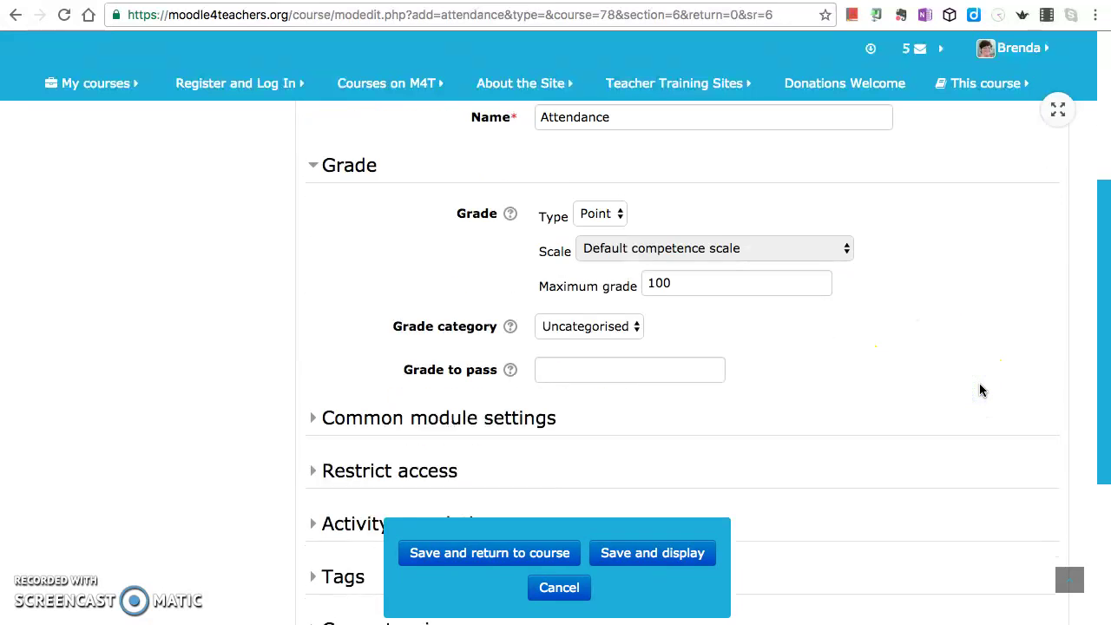
click(650, 313)
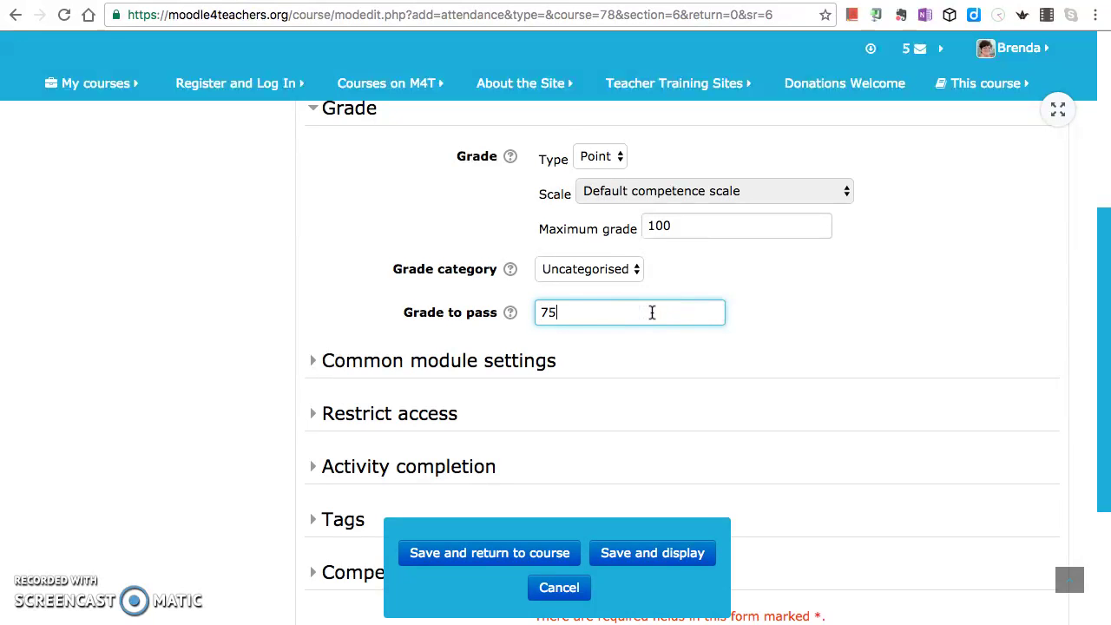
- Expand the common module settings and save the Attendance activity, returning to the course
click(314, 361)
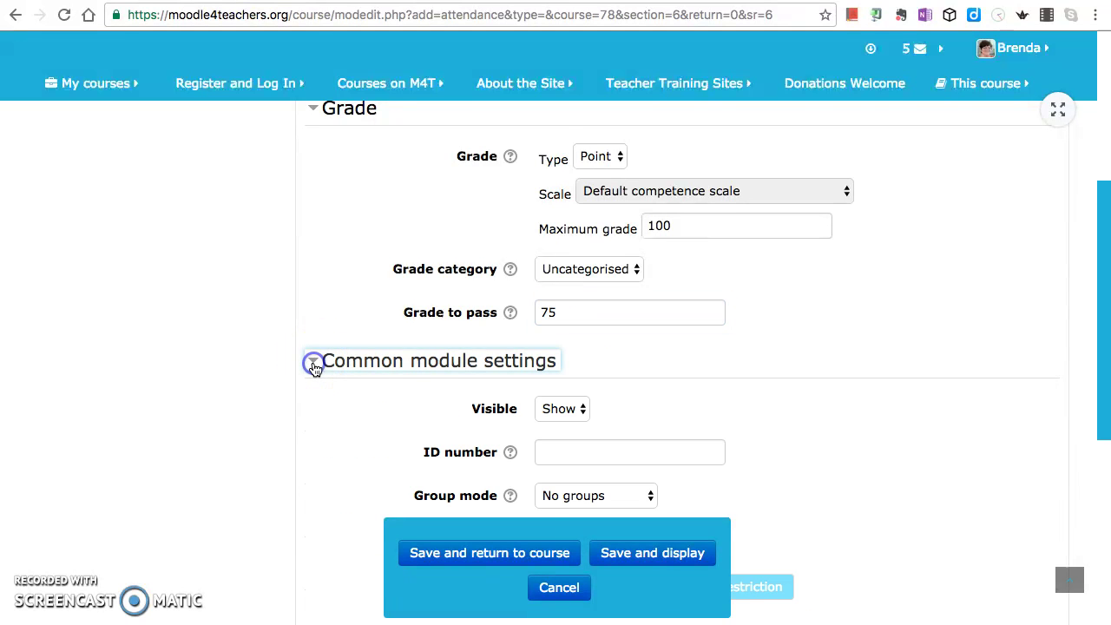
scroll(930, 435, down, 3)
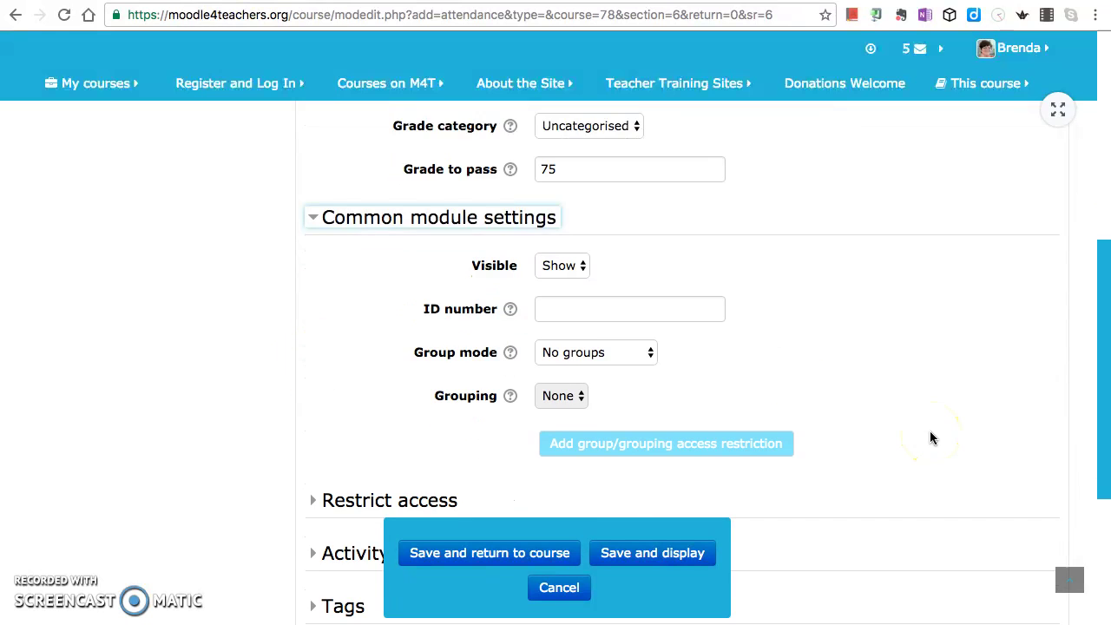
scroll(931, 438, down, 5)
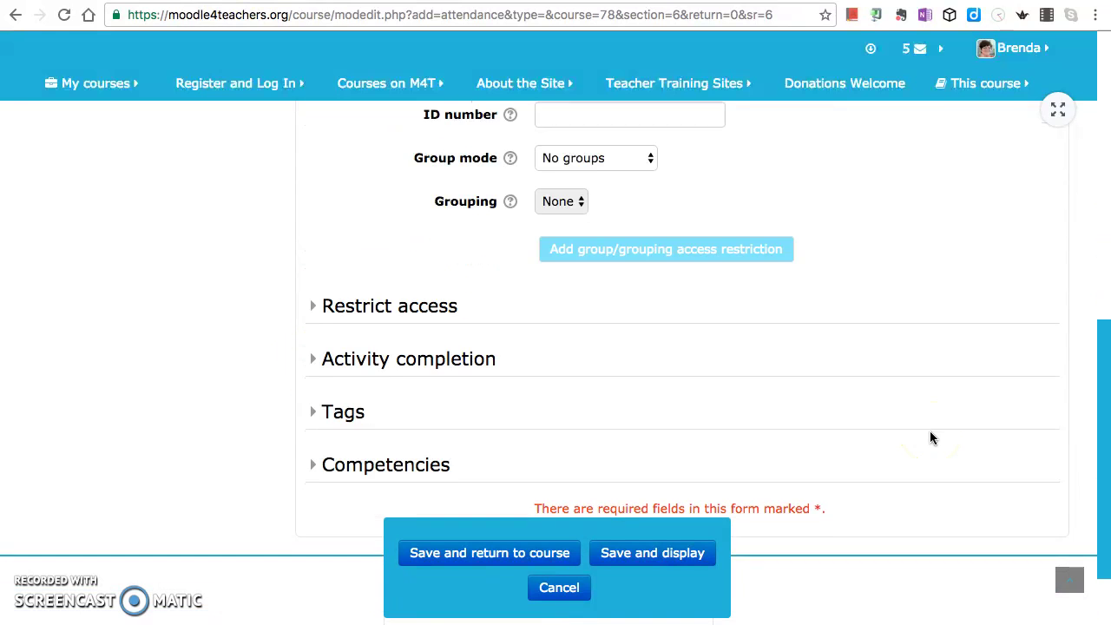
scroll(930, 439, down, 2)
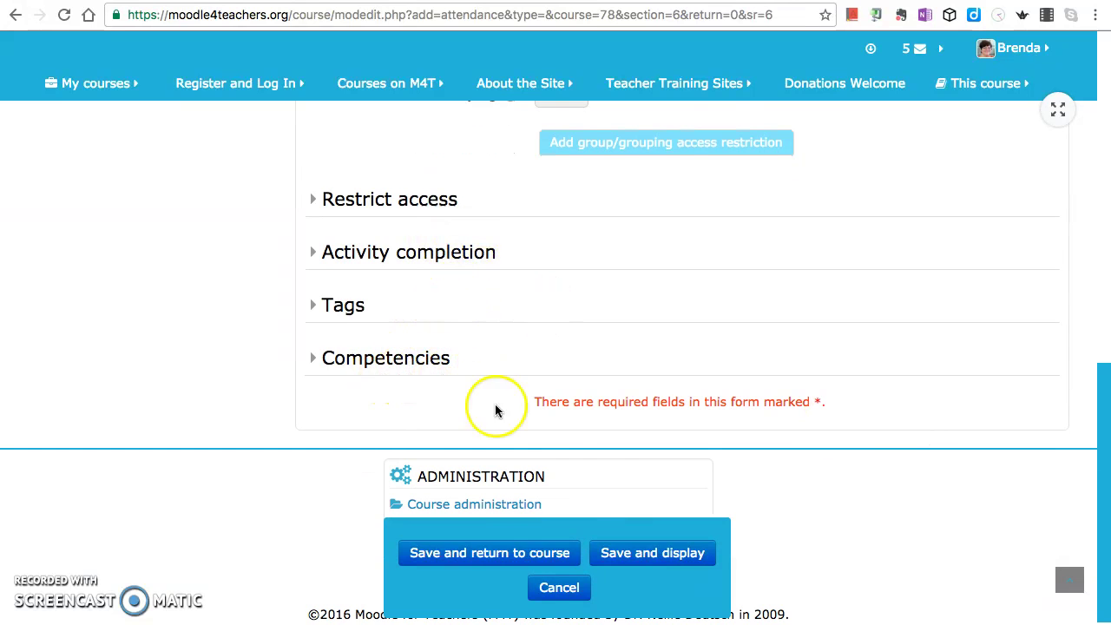
click(511, 558)
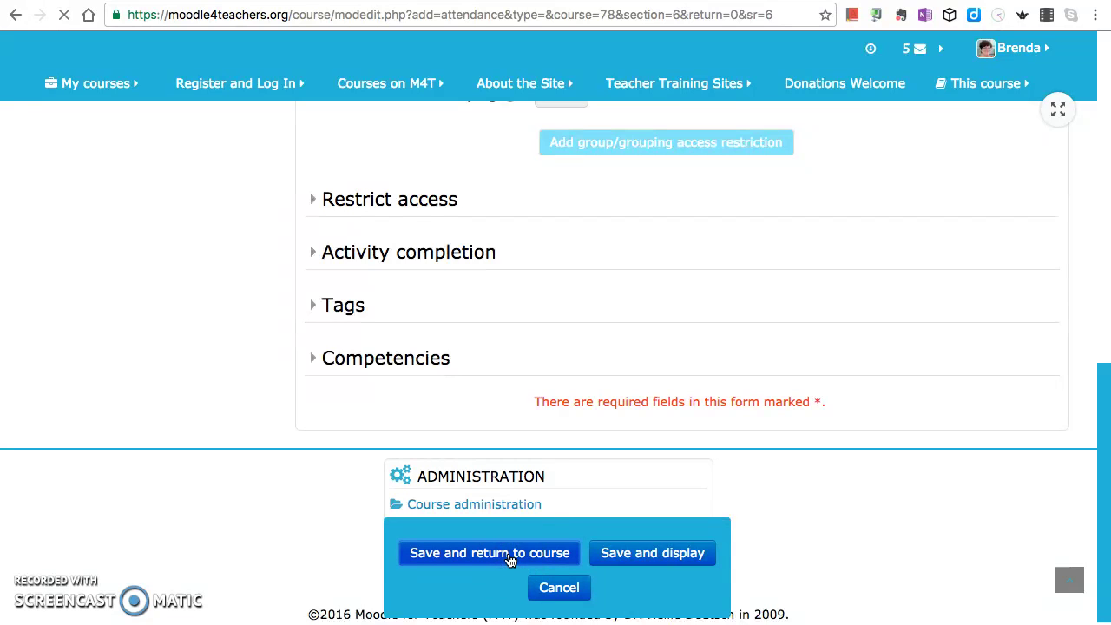
- Retry saving the Attendance activity until the topic section lists it
click(484, 556)
click(482, 558)
click(715, 390)
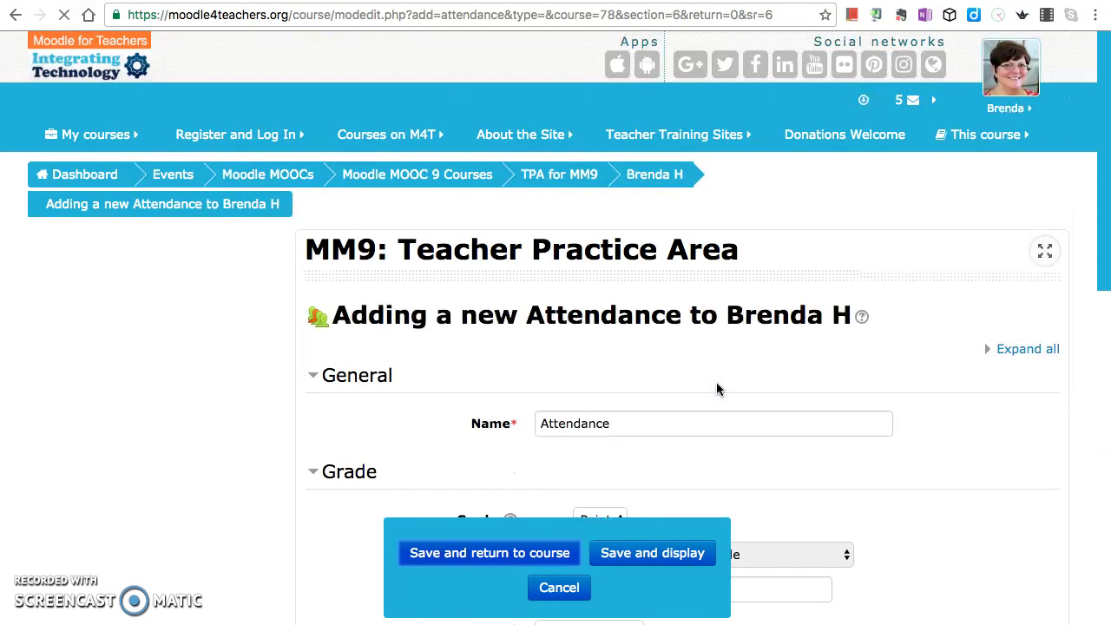
click(486, 556)
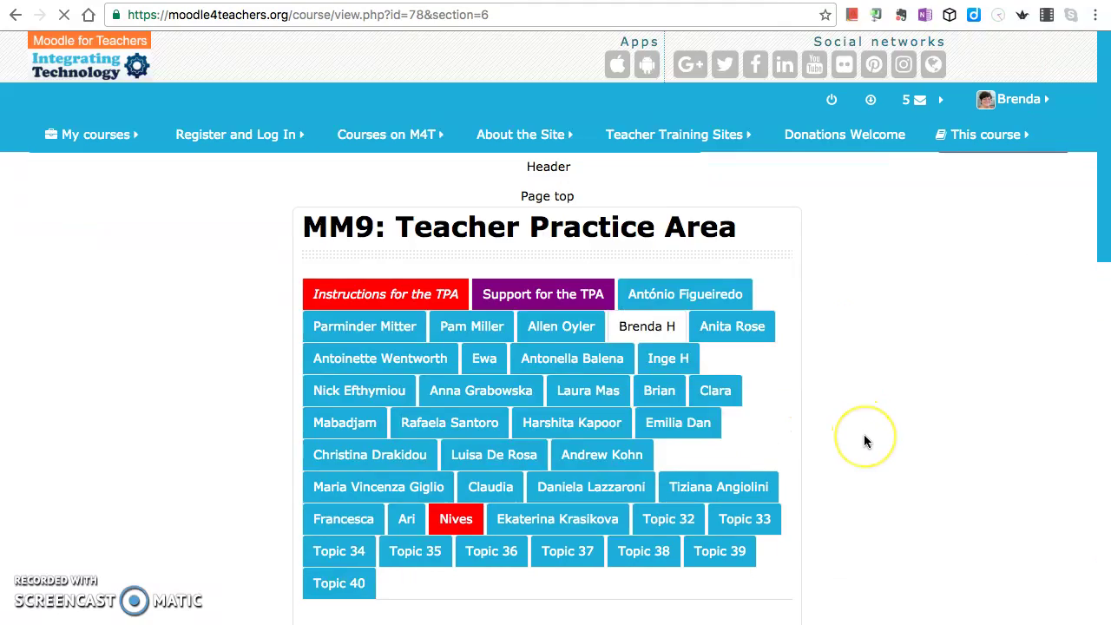
scroll(864, 434, down, 10)
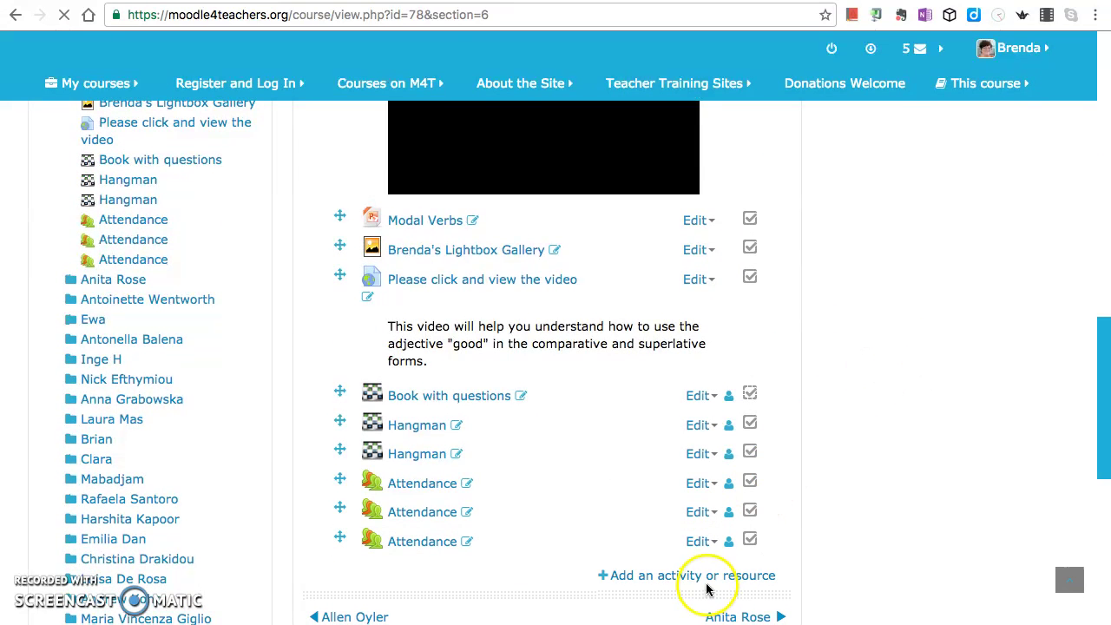
- Pick Journal from the activity chooser and add it to the topic section
click(679, 576)
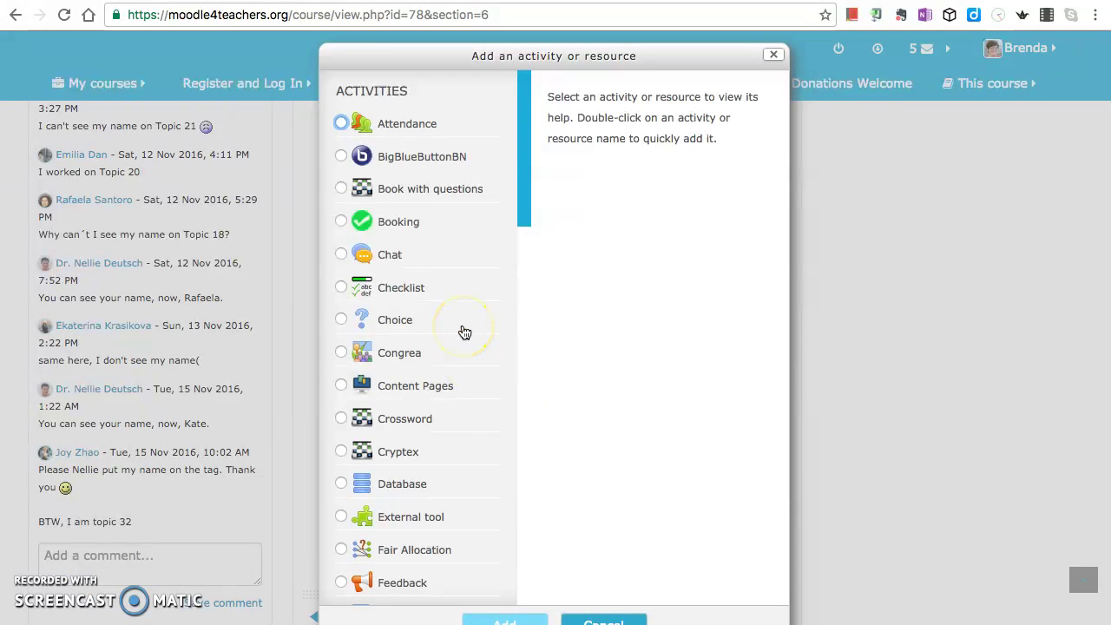
scroll(464, 333, down, 5)
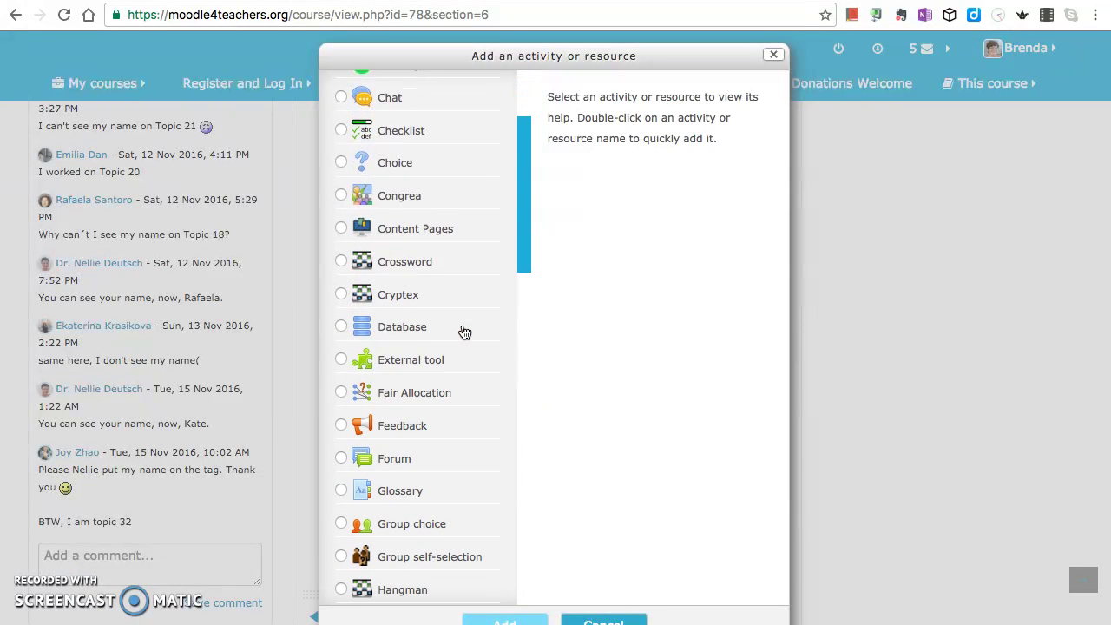
scroll(464, 332, up, 3)
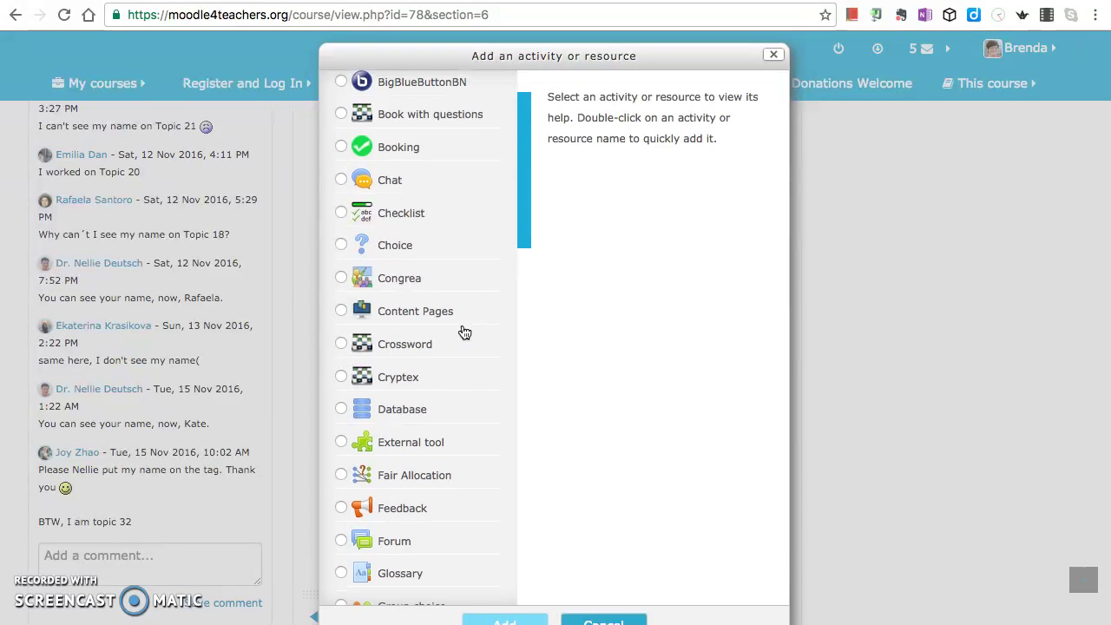
scroll(465, 333, down, 1)
scroll(465, 333, down, 5)
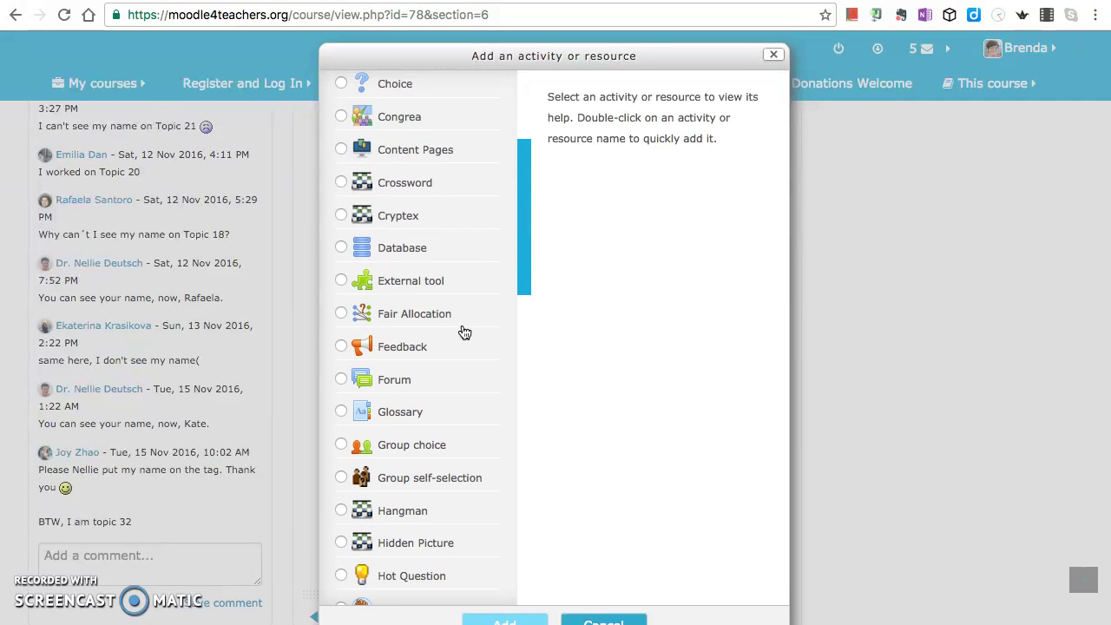
scroll(465, 333, down, 2)
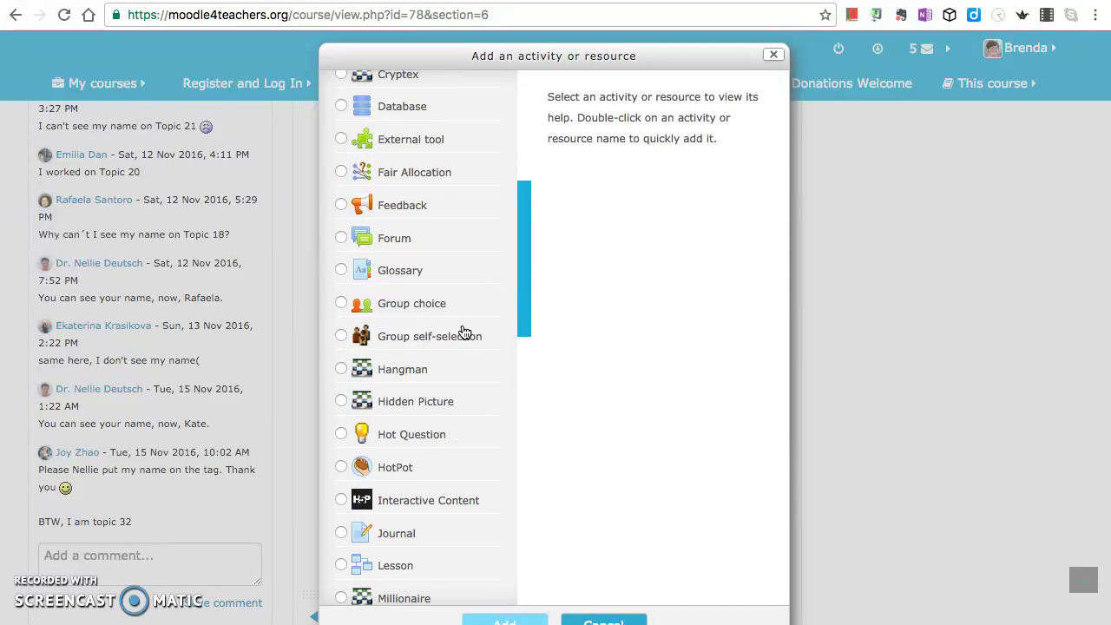
scroll(465, 332, down, 2)
click(467, 306)
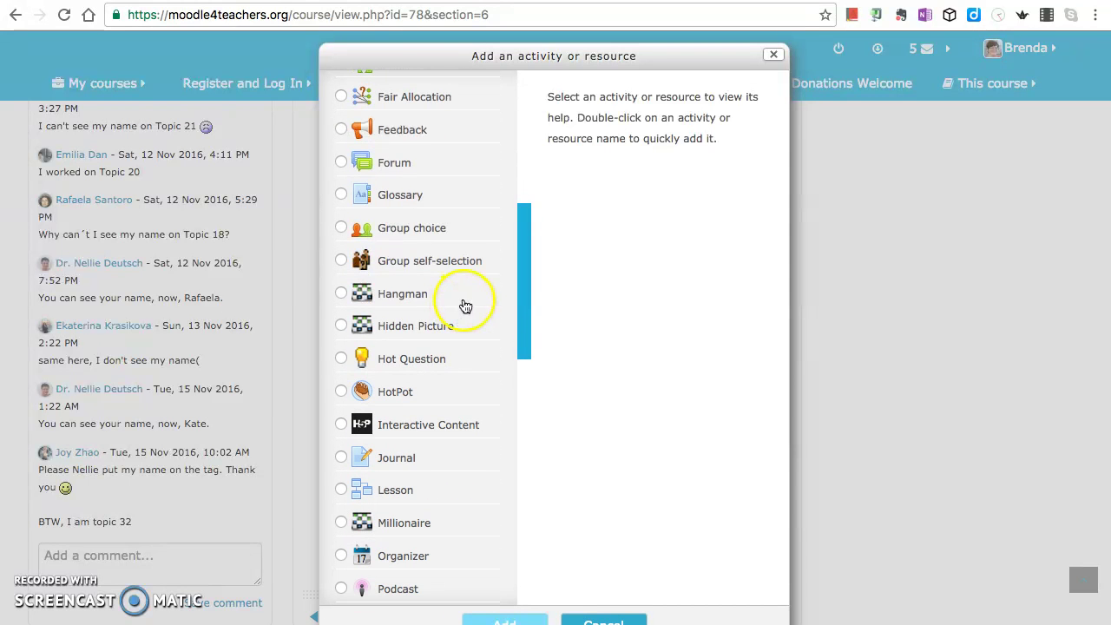
scroll(465, 306, down, 1)
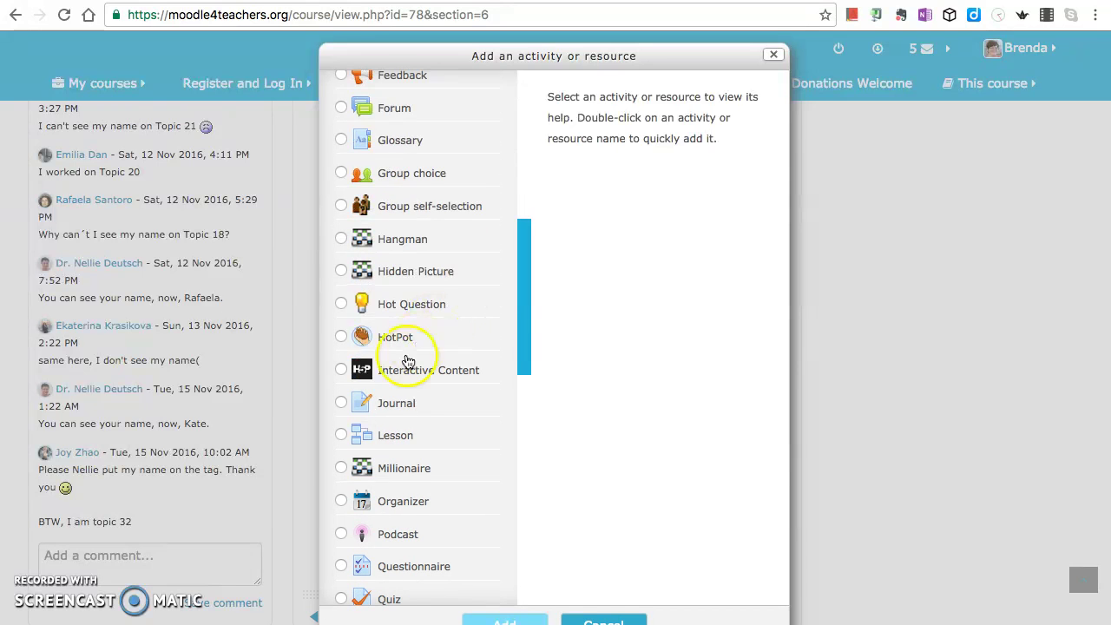
click(341, 403)
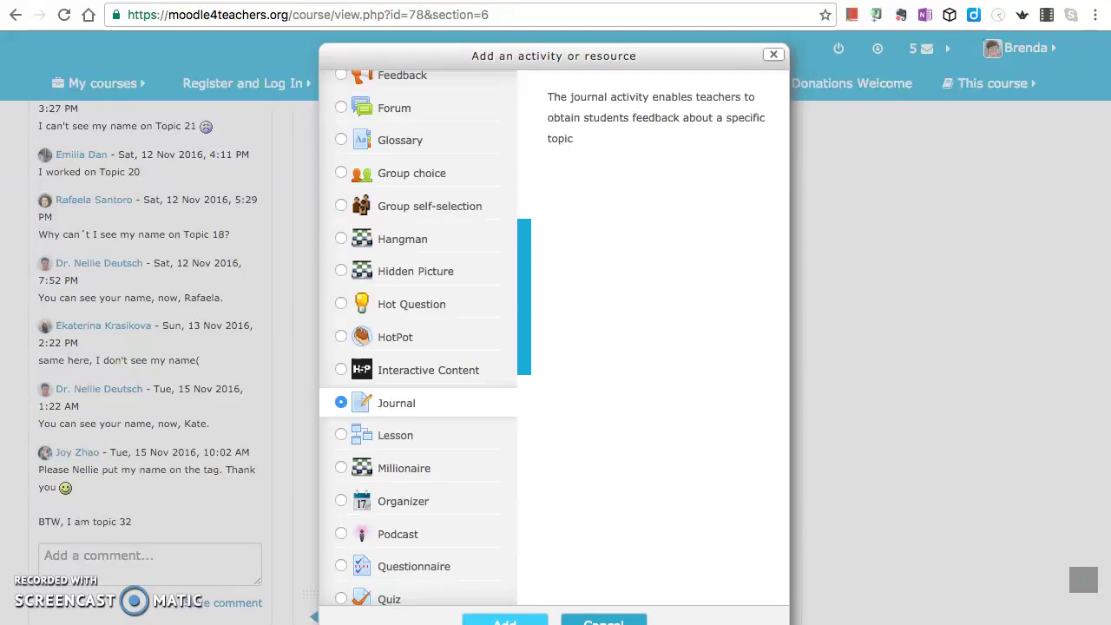
click(505, 622)
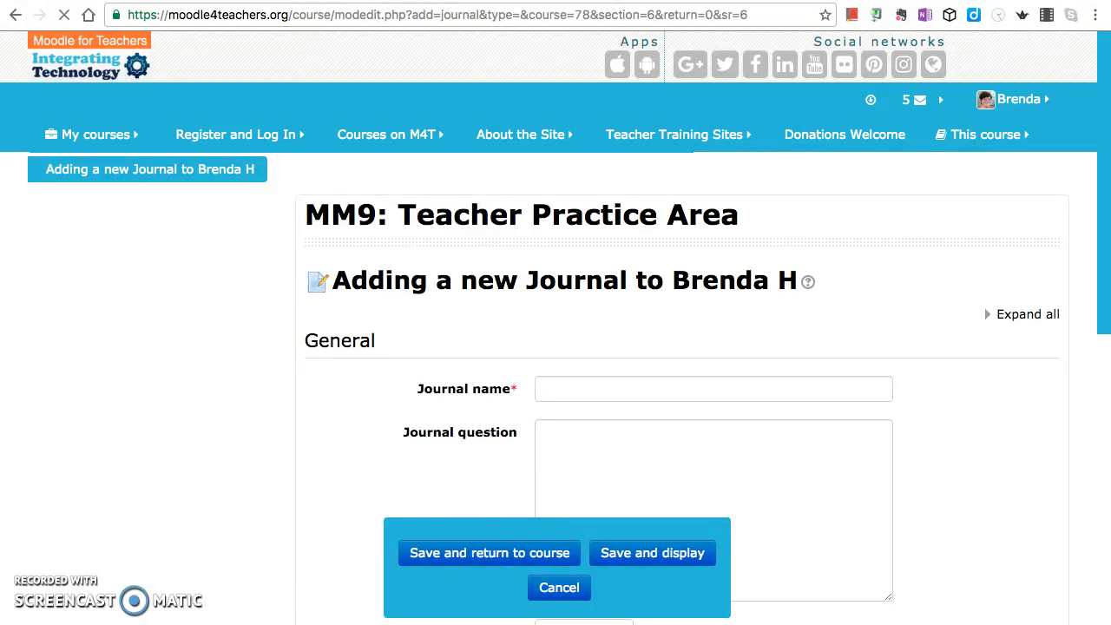
- Name the journal 'Student Feedback'
click(598, 386)
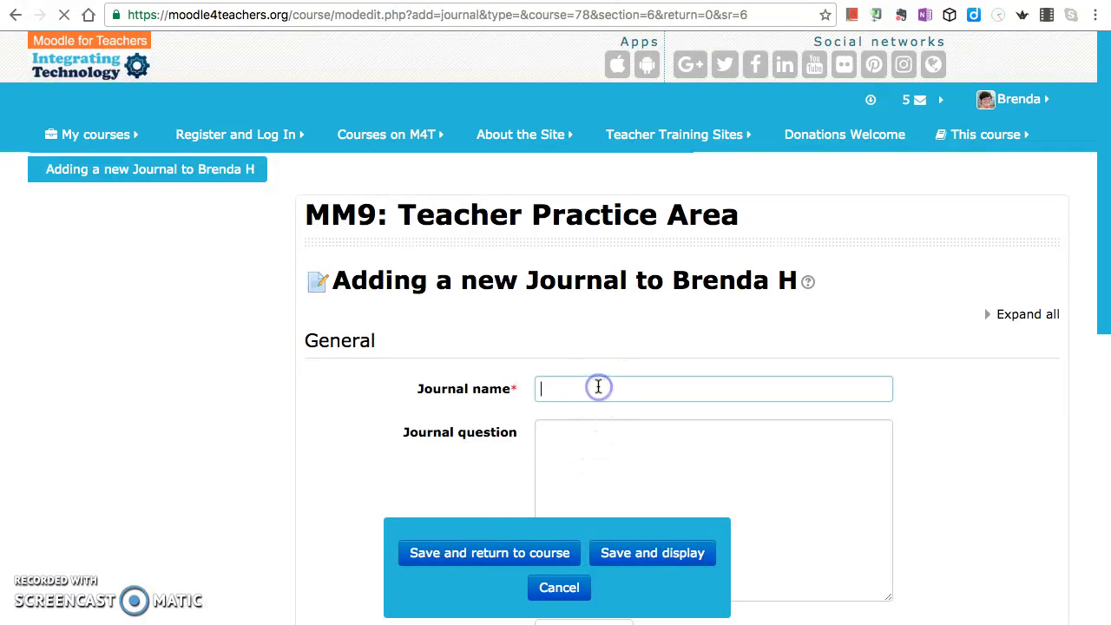
text(St)
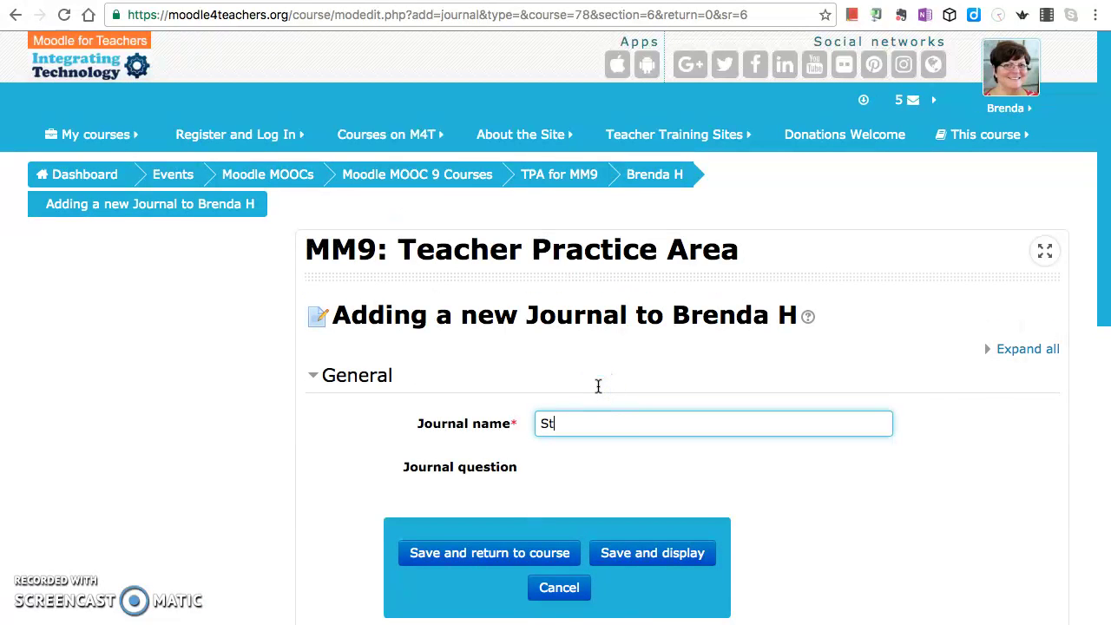
text(udent Feedback)
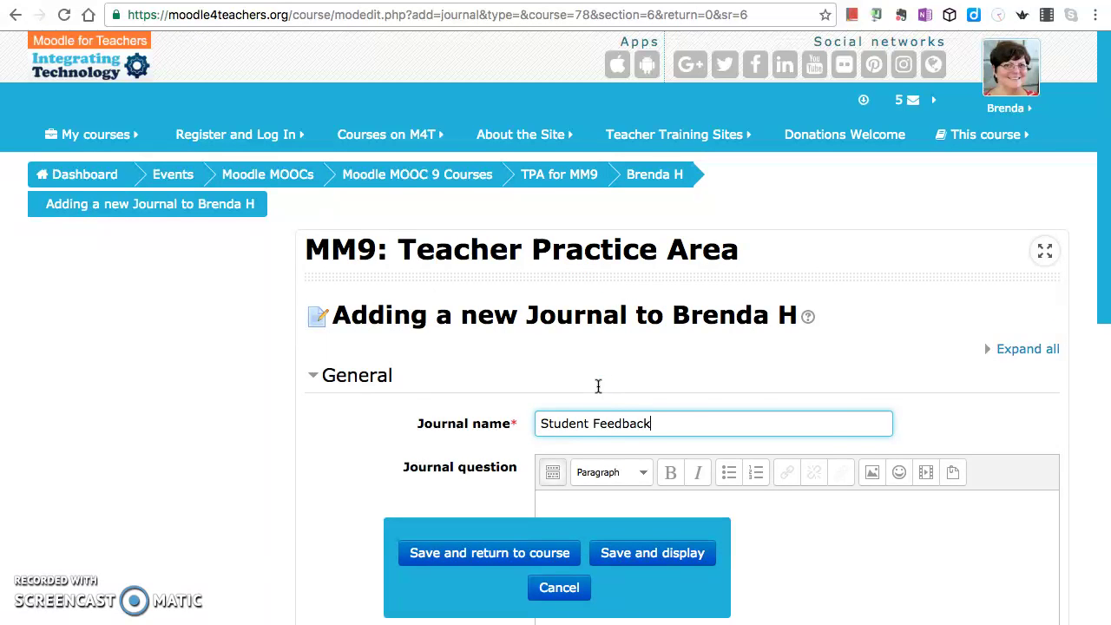
scroll(853, 508, down, 4)
- Enter the journal question 'Please record your reflections on the last activity in the space below.'
click(755, 446)
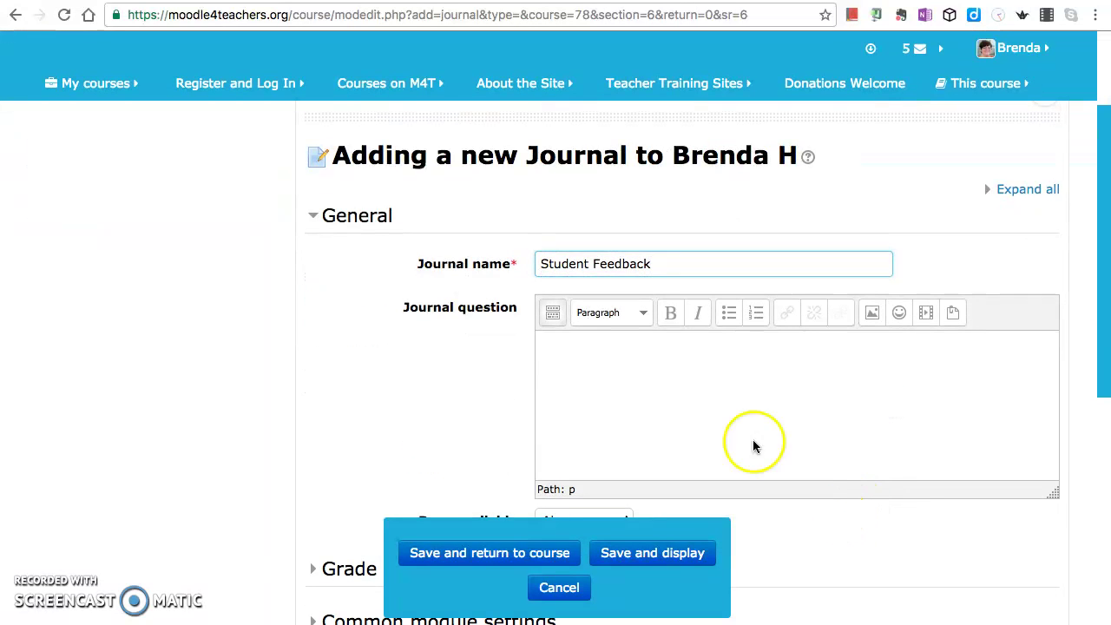
click(695, 361)
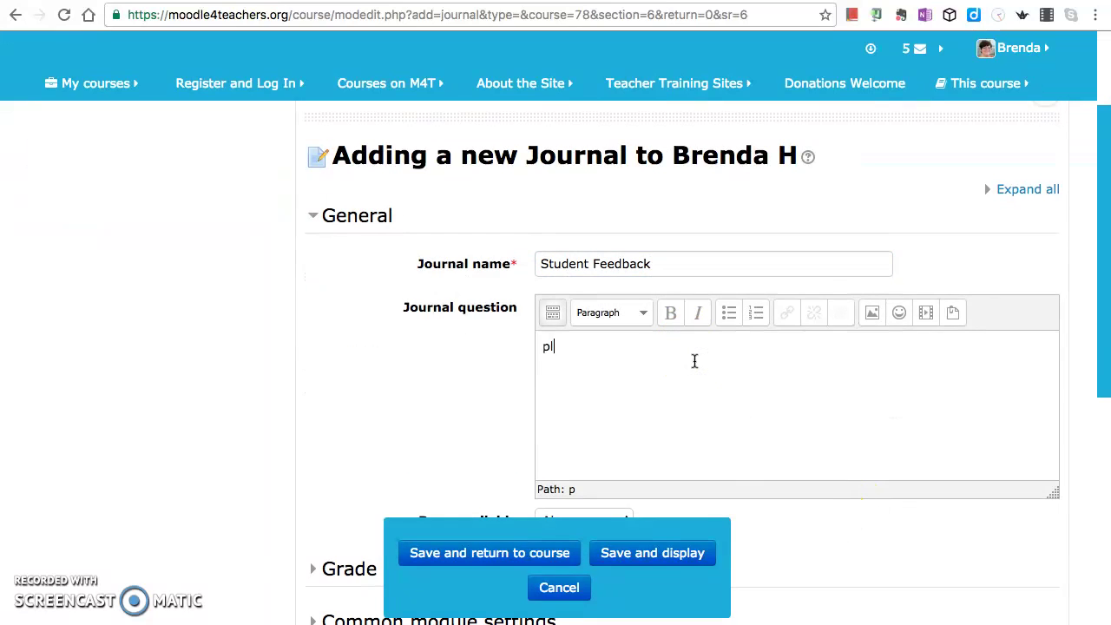
text(ea)
key(BackSpace)
key(BackSpace)
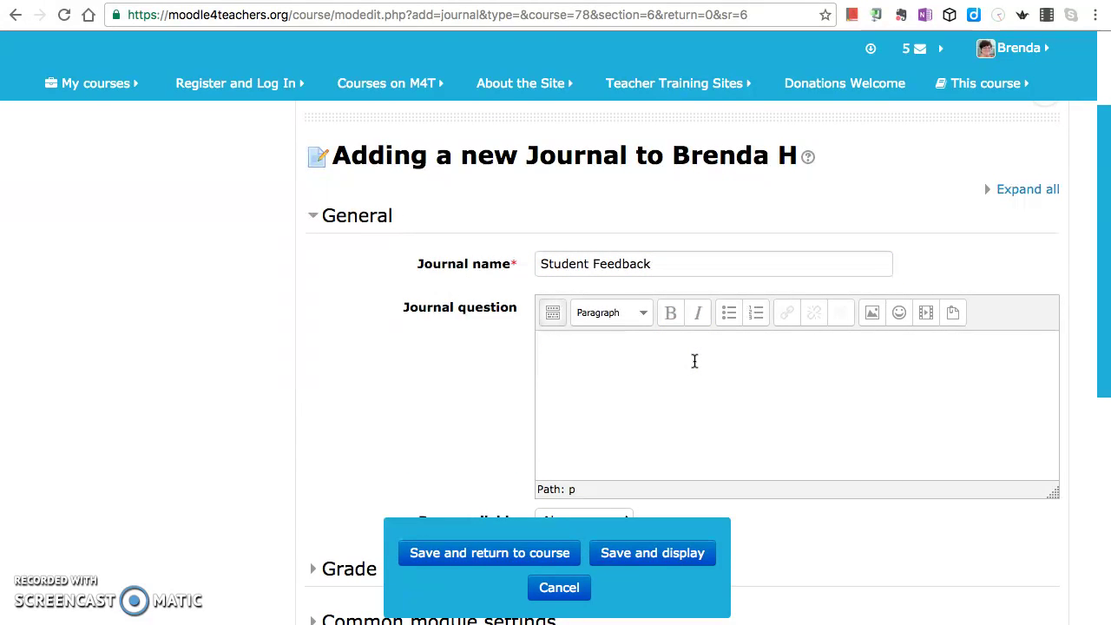
text(Please record your ref)
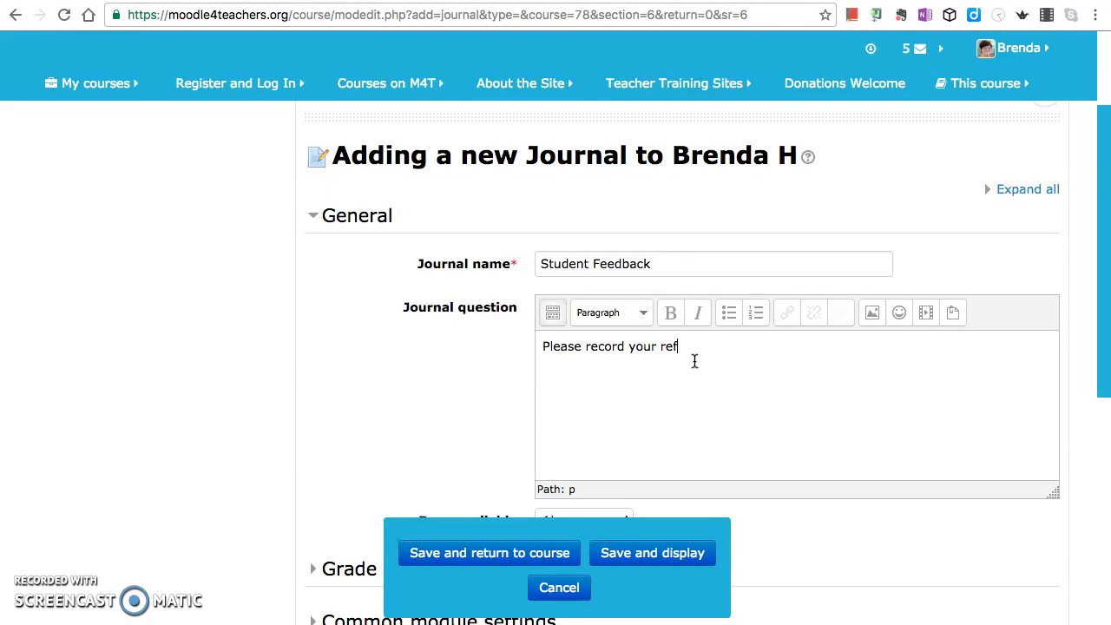
text(lections on t)
text(he last)
text( acitv)
key(BackSpace)
key(BackSpace)
text(tivity )
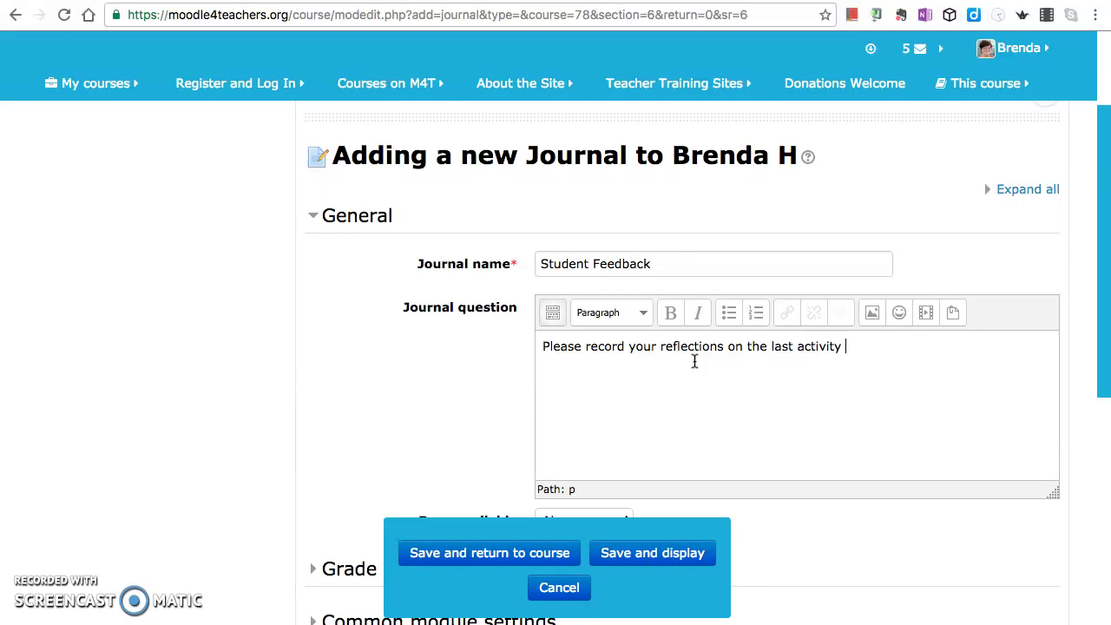
text(in the space below.)
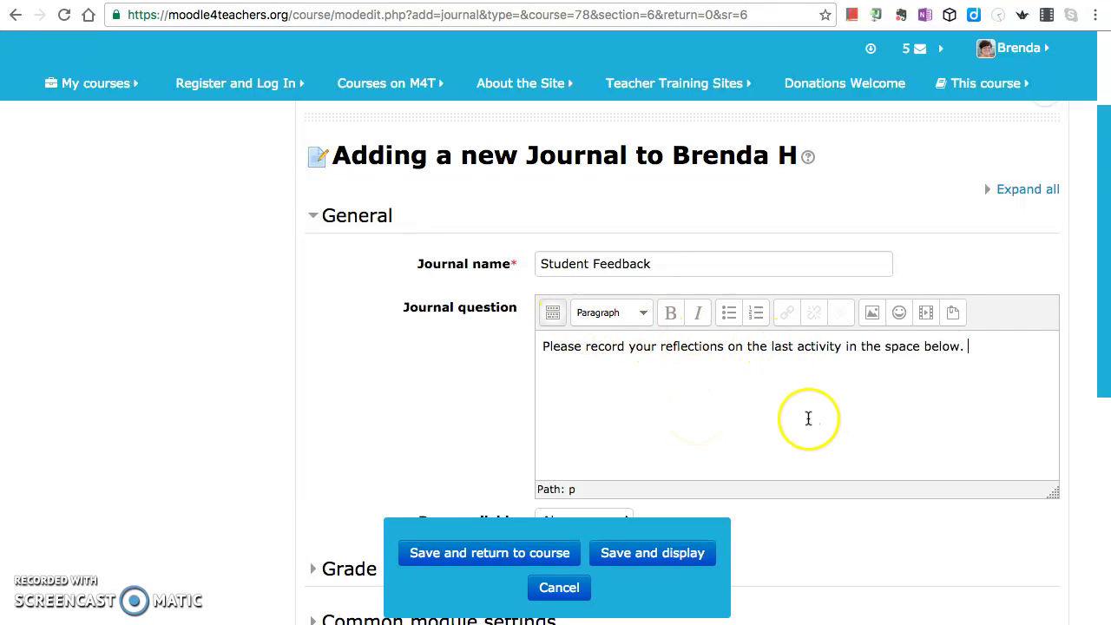
scroll(793, 397, down, 3)
scroll(794, 398, down, 5)
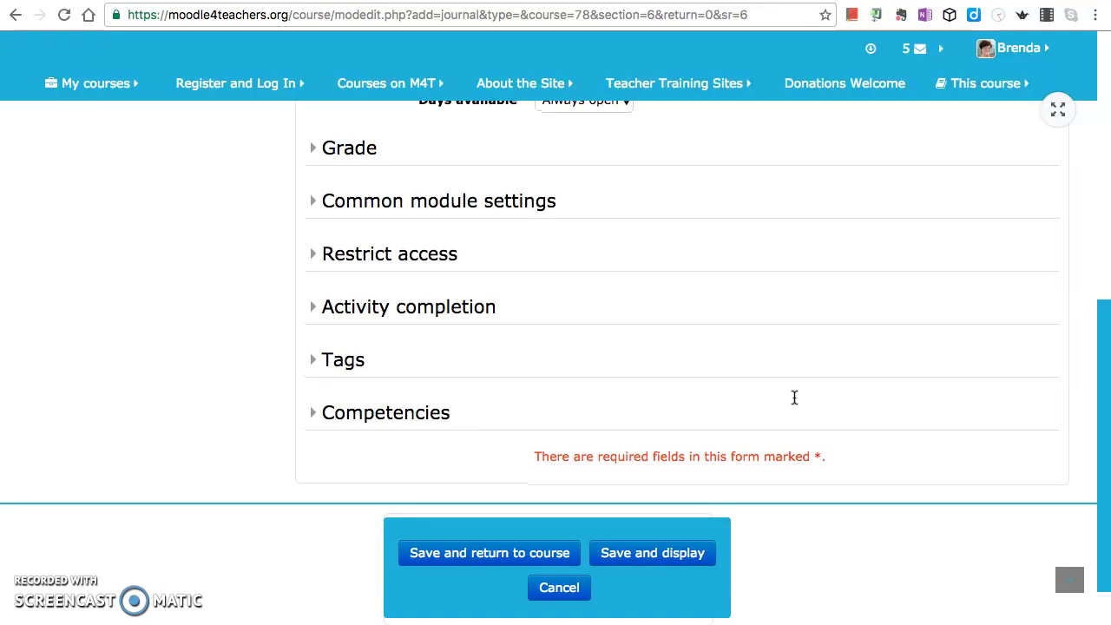
- Give the Student Feedback journal a grade to pass of 50 and save it to the course
click(316, 150)
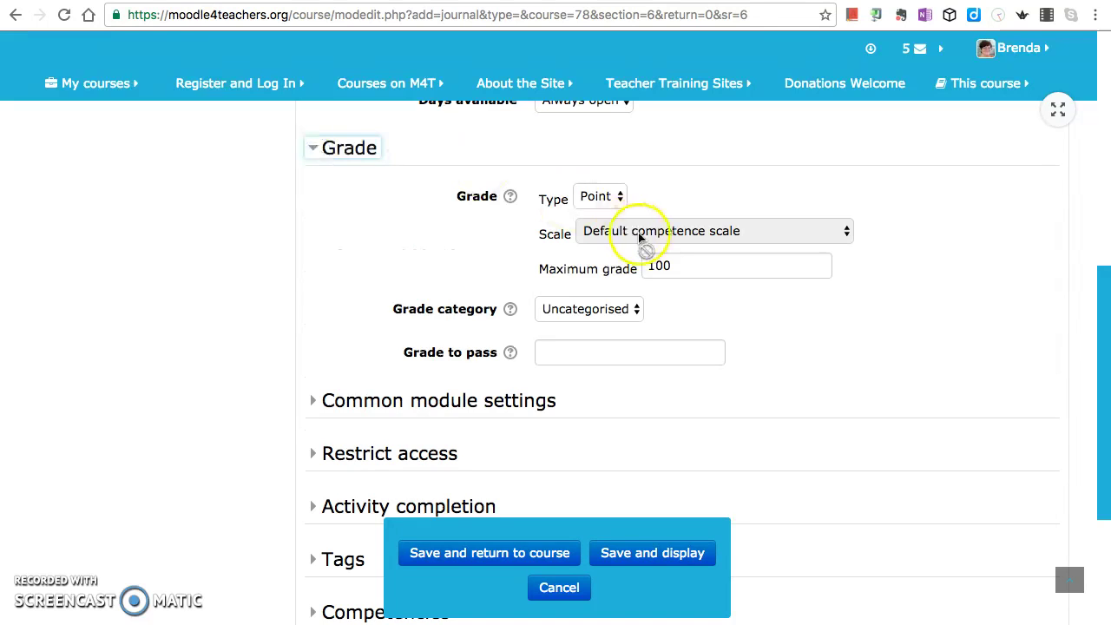
click(597, 352)
text(50)
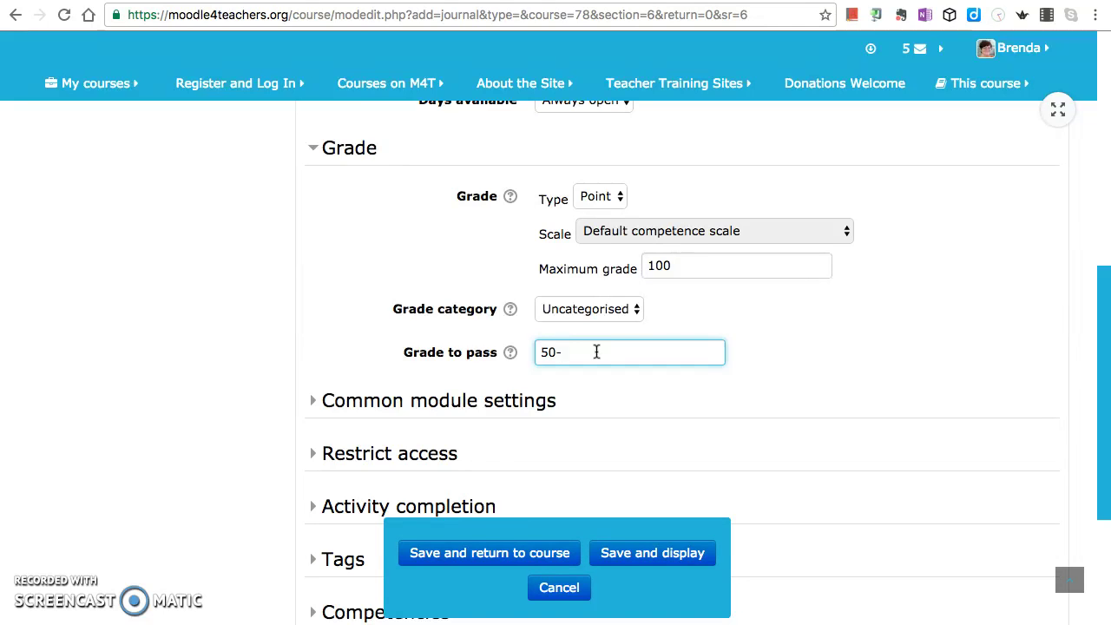
click(492, 553)
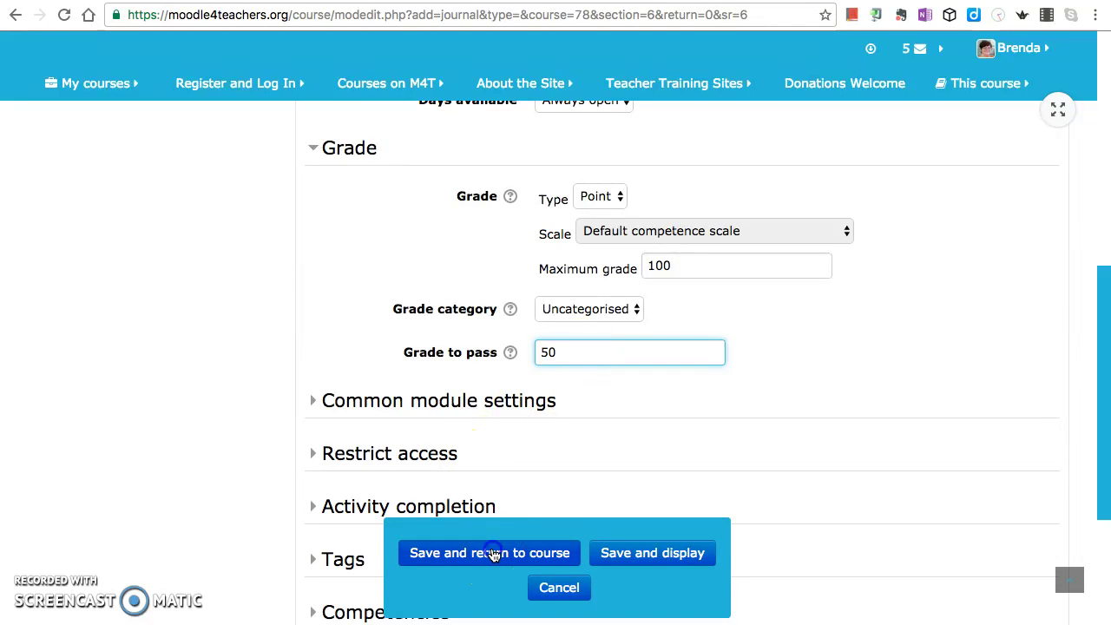
click(492, 553)
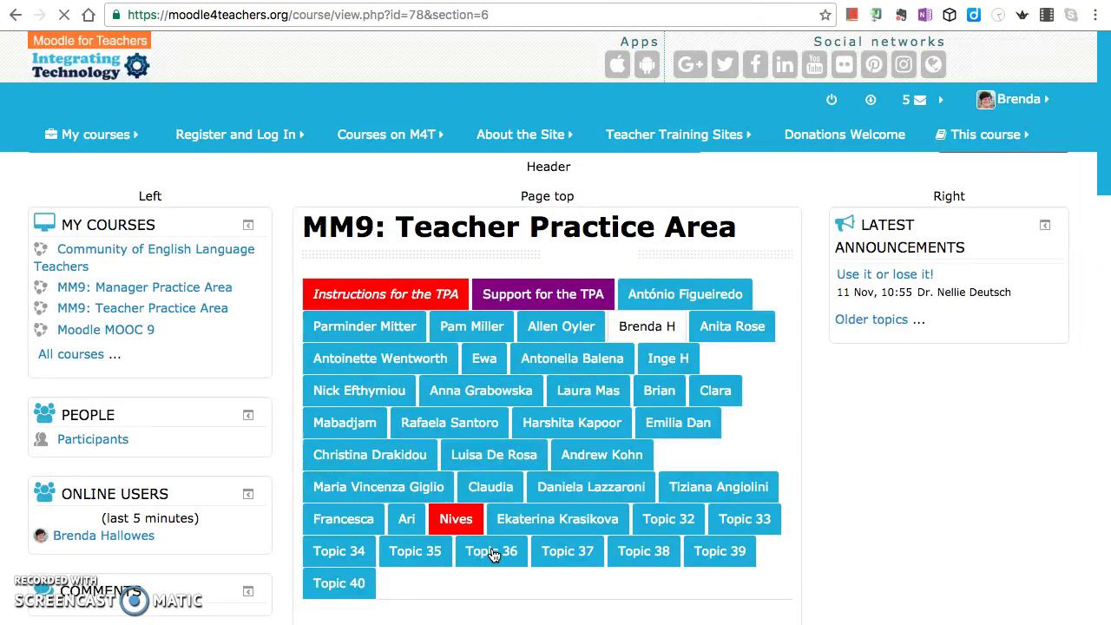
- Open the activity chooser at the end of the section and scroll down to Quiz
scroll(491, 554, down, 5)
scroll(493, 555, down, 2)
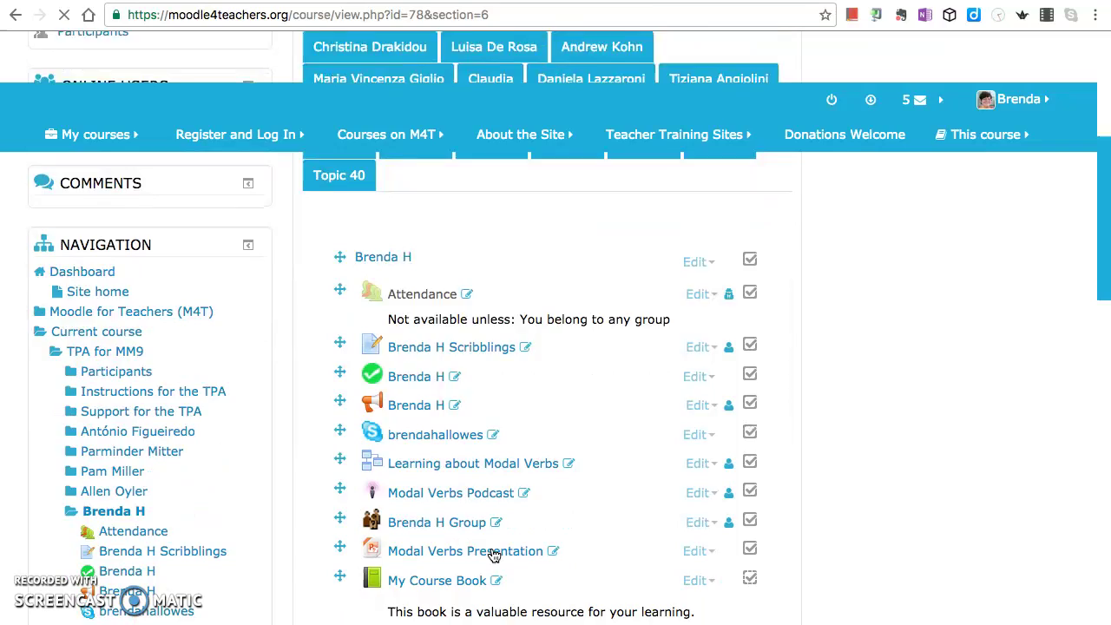
scroll(493, 555, down, 15)
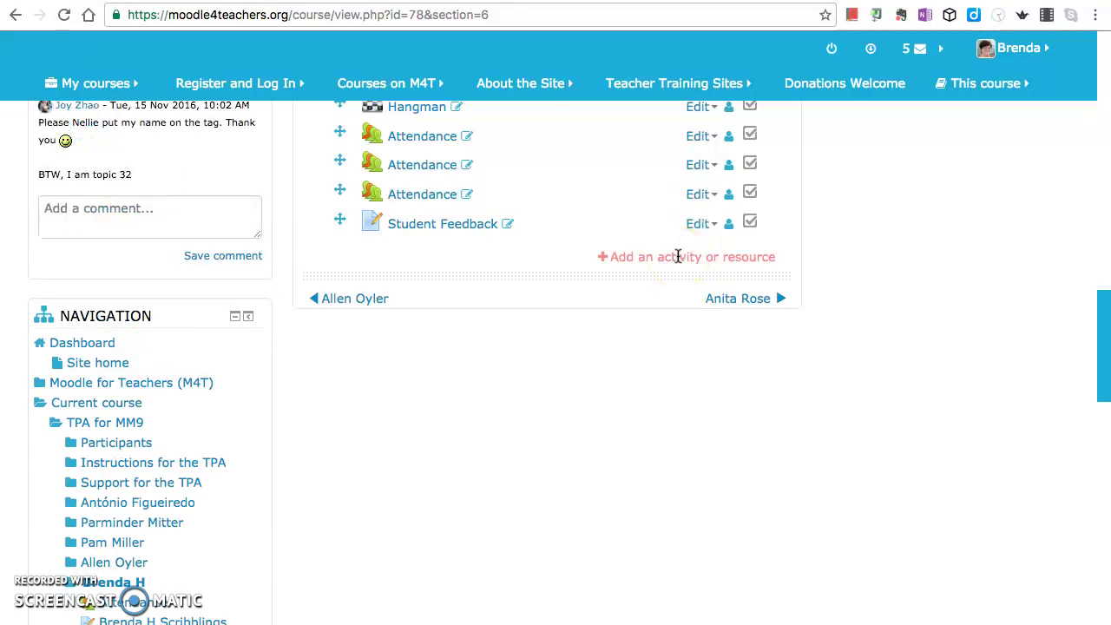
click(679, 259)
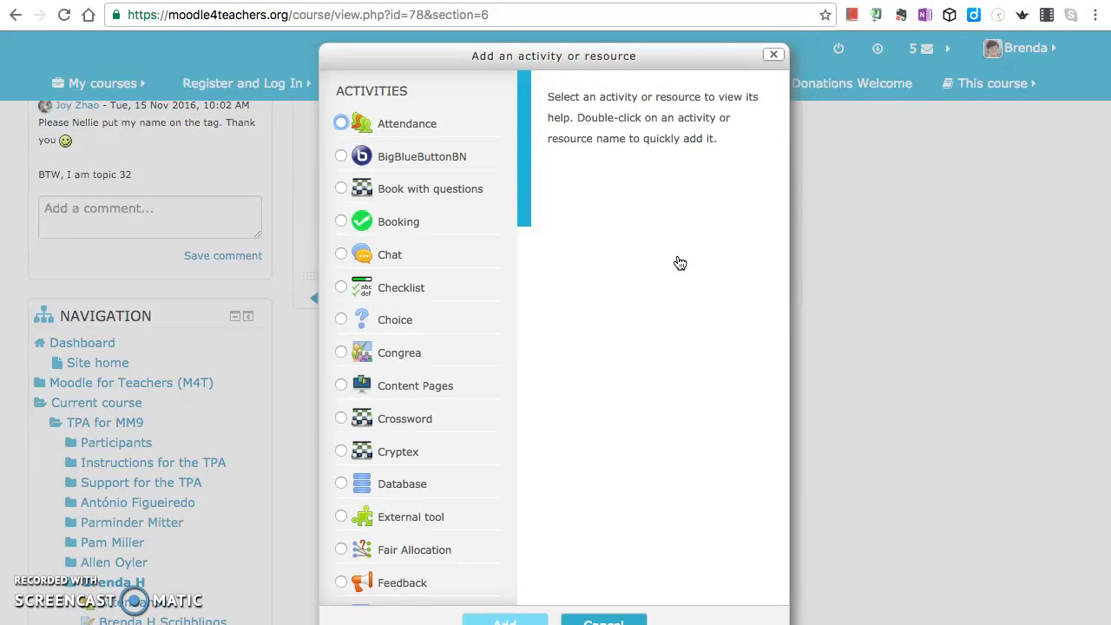
scroll(489, 393, down, 5)
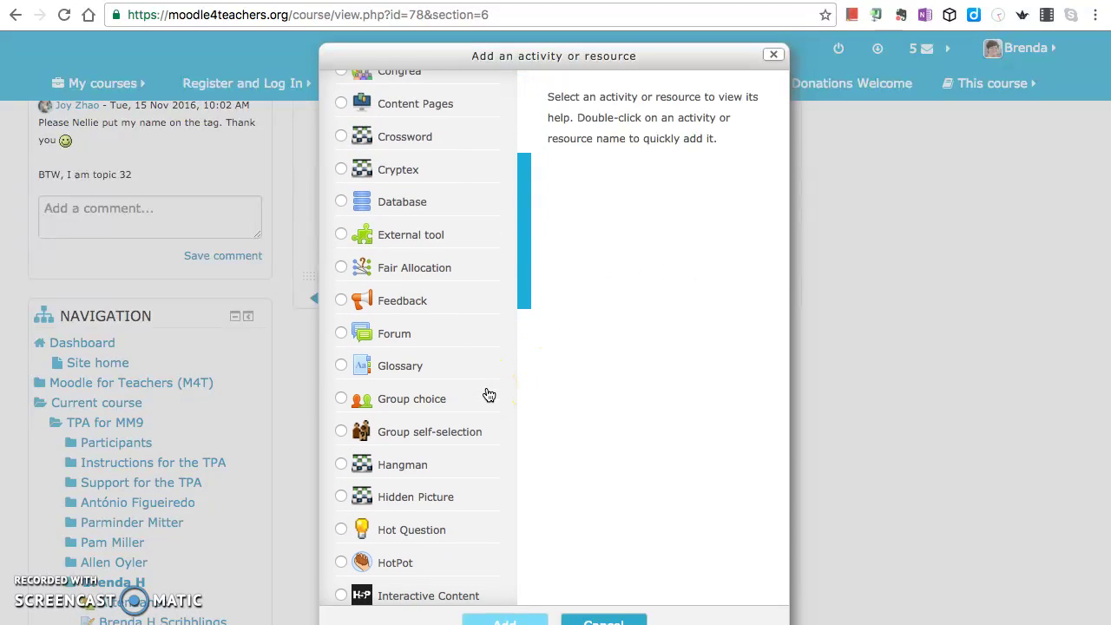
scroll(489, 395, down, 6)
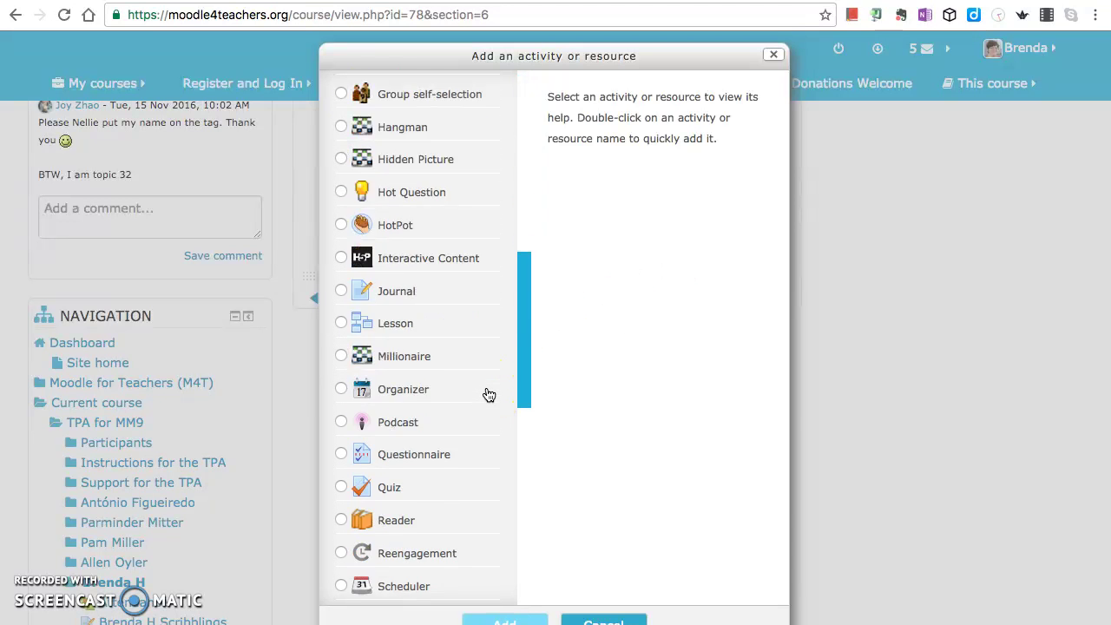
scroll(489, 396, down, 7)
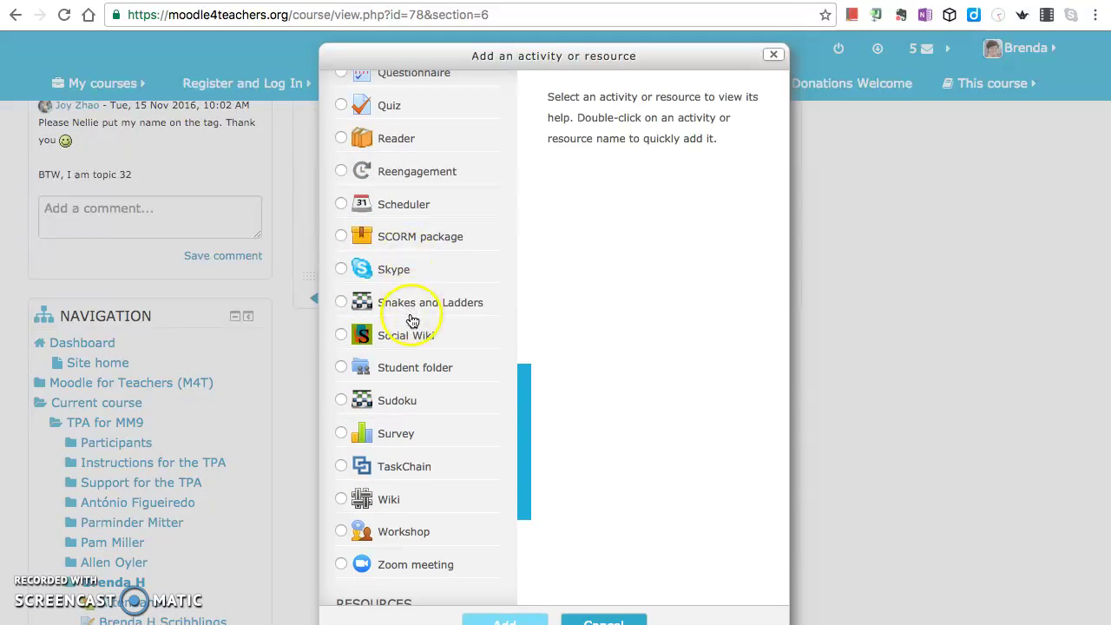
scroll(475, 344, up, 1)
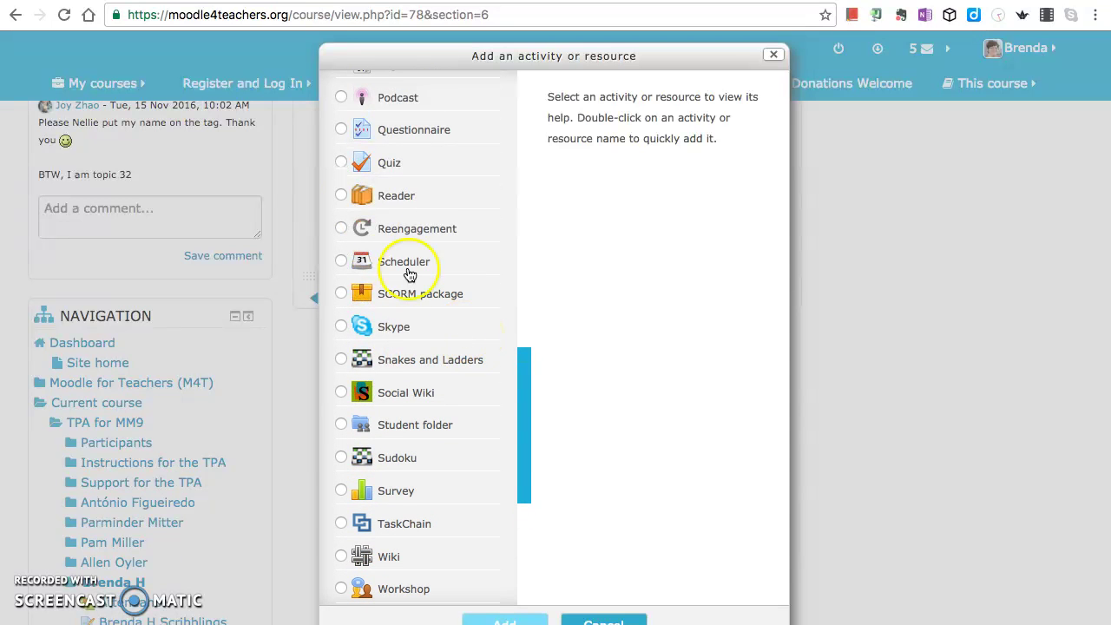
- Select Quiz, read its description, and add a new quiz to the section
click(343, 164)
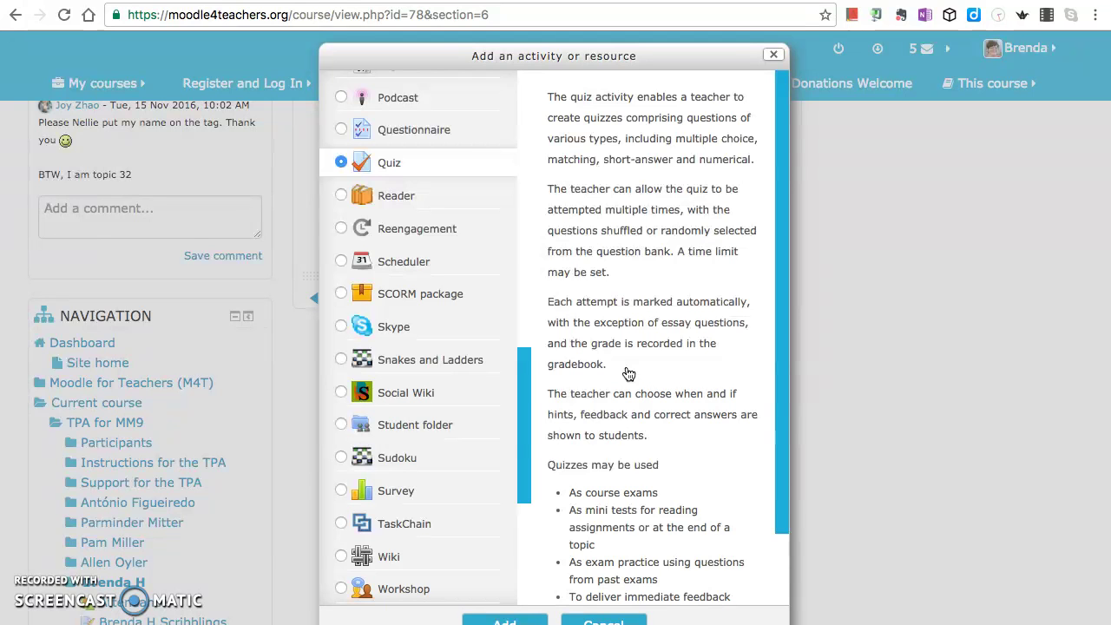
scroll(628, 374, down, 2)
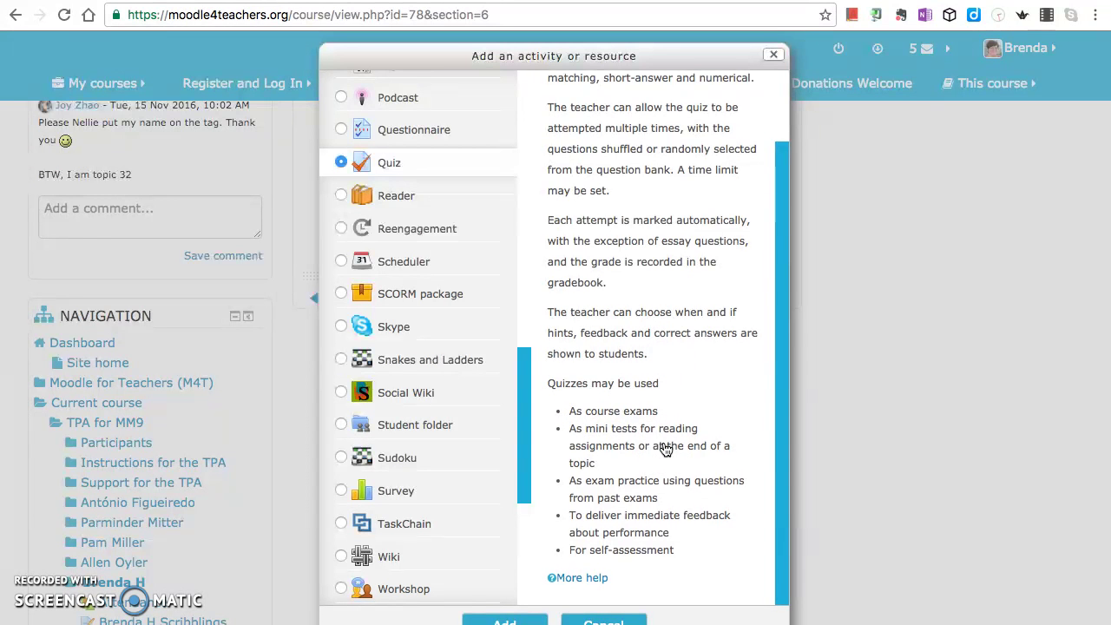
scroll(666, 449, up, 2)
scroll(666, 449, down, 2)
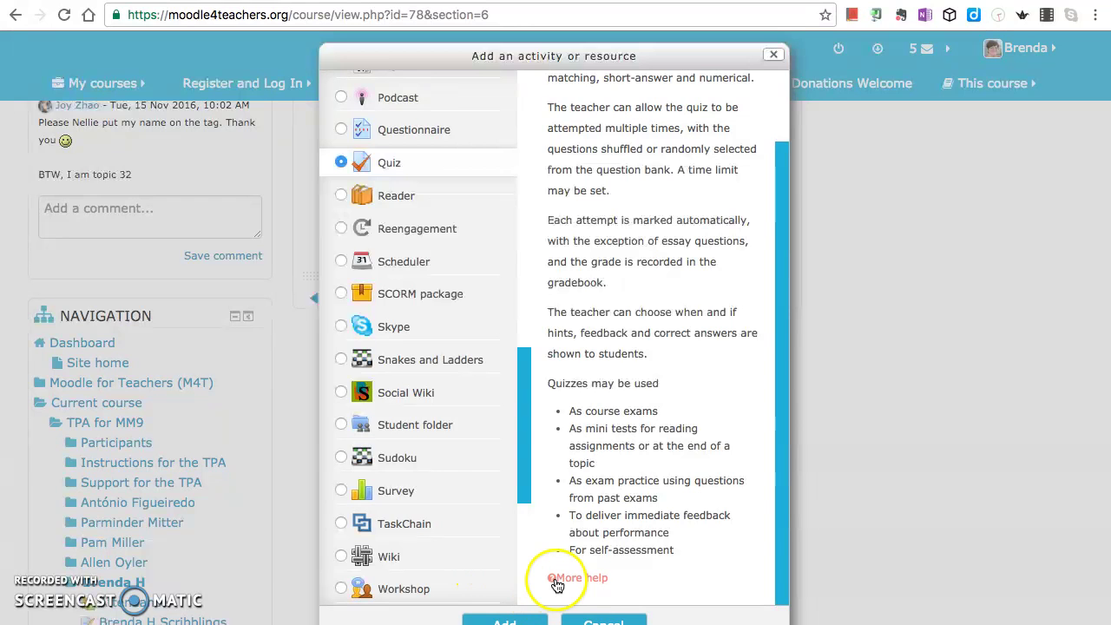
click(511, 621)
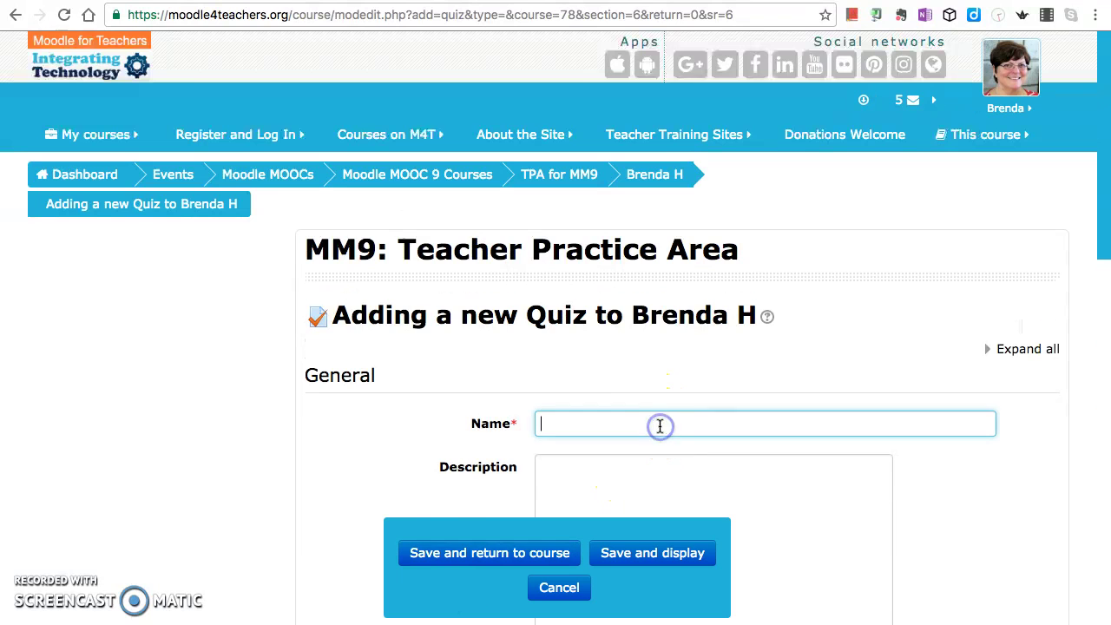
- Name the quiz 'Module 1 Quizz' and add a description asking students to complete it once confident about the Module 1 material
text(Modul)
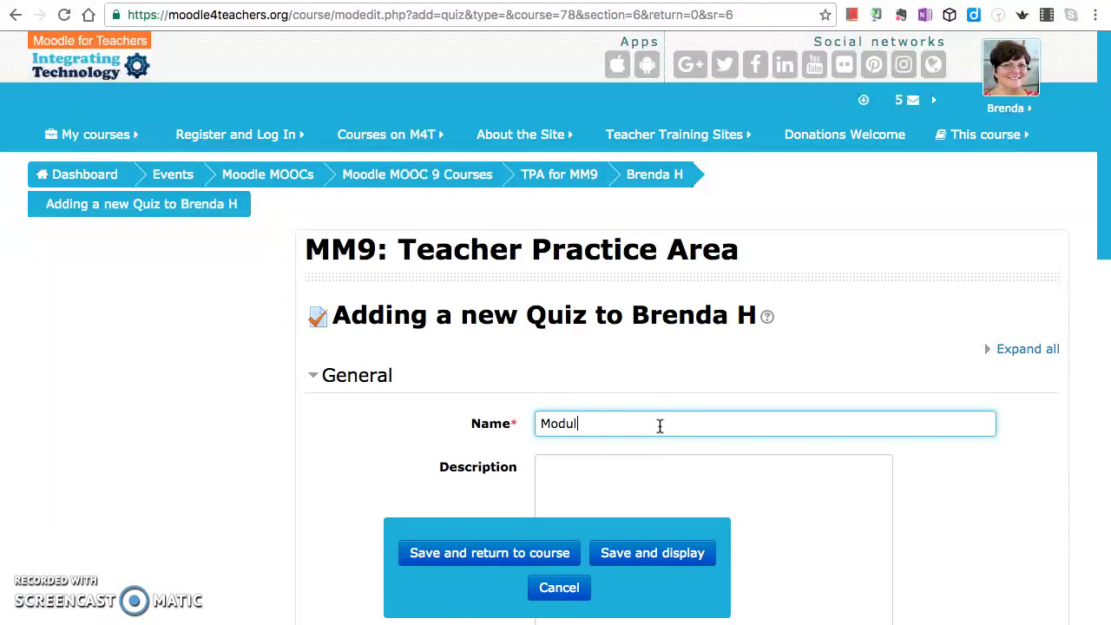
text(e 1 Quizz)
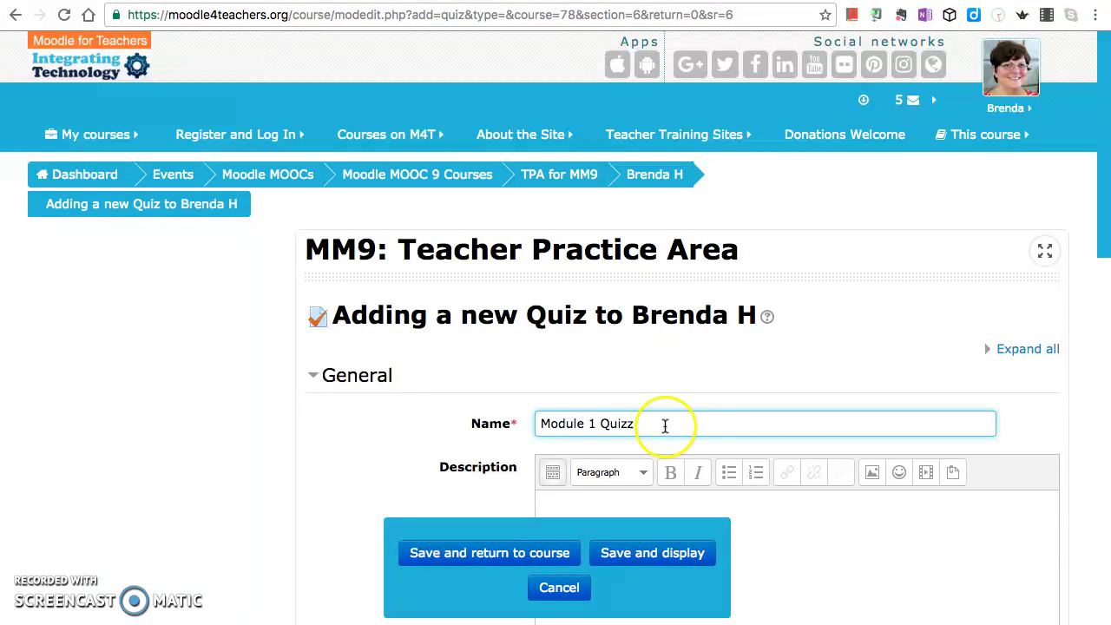
click(913, 538)
scroll(914, 539, down, 3)
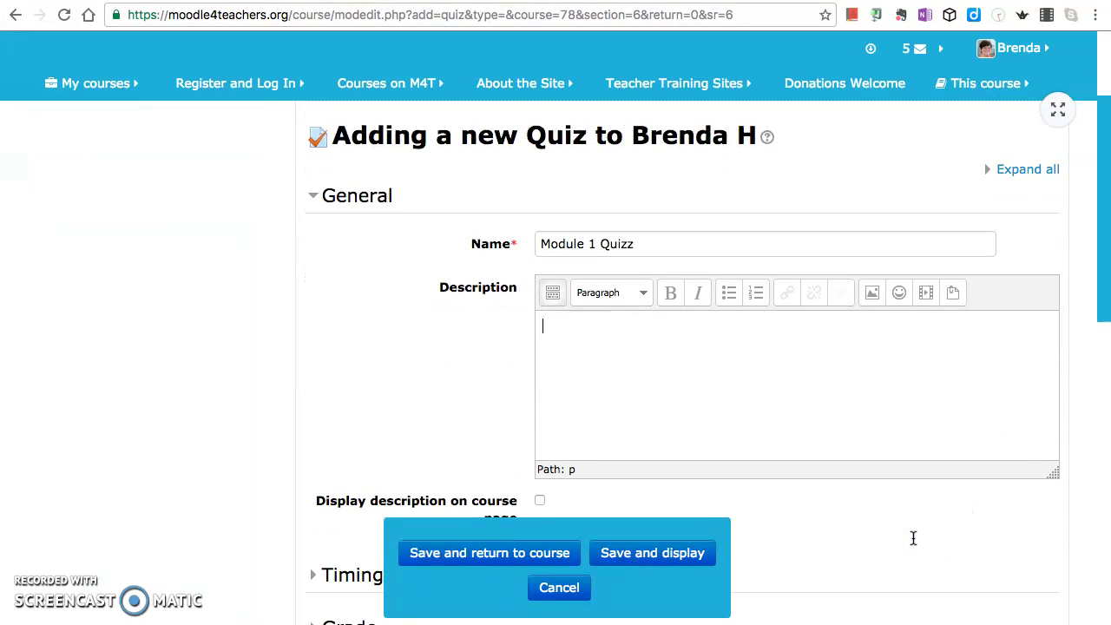
text(Please complete)
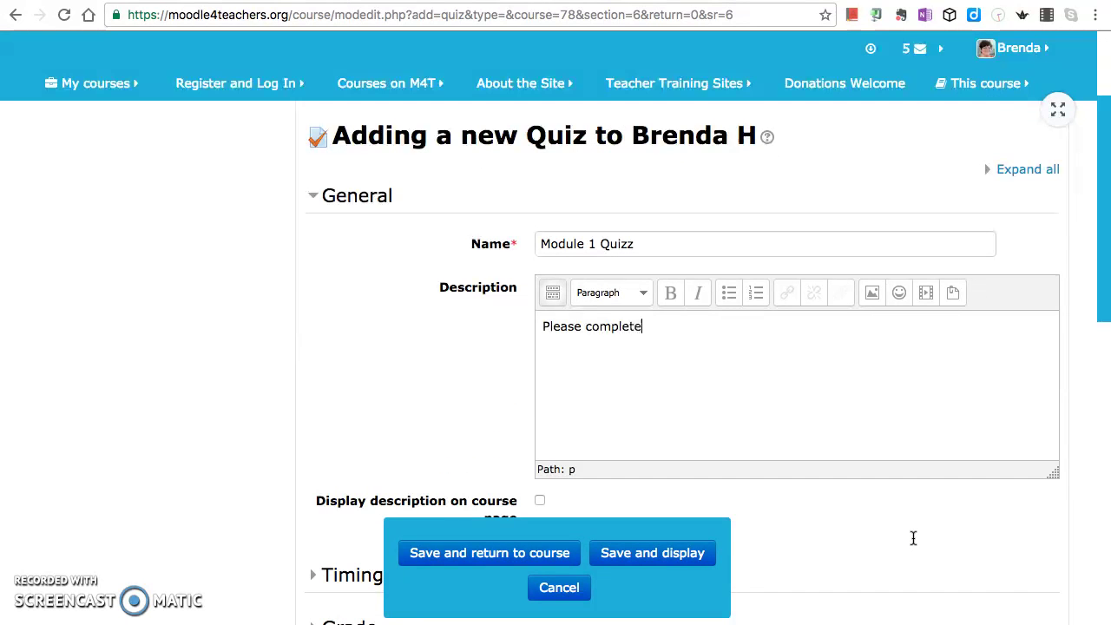
text( this quizz when you)
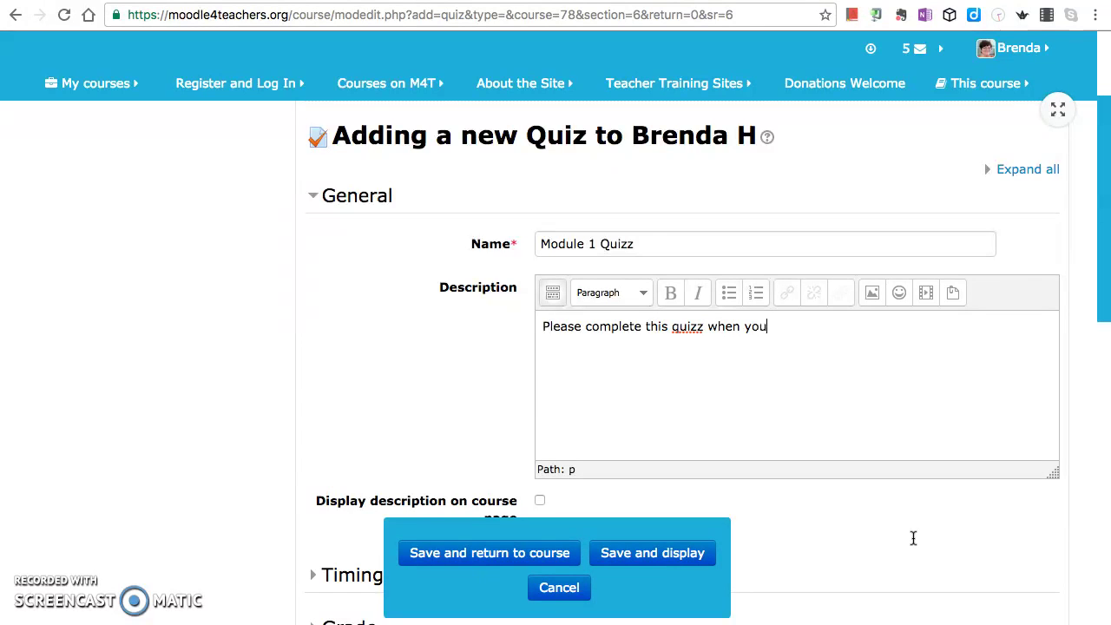
text( feel confident about )
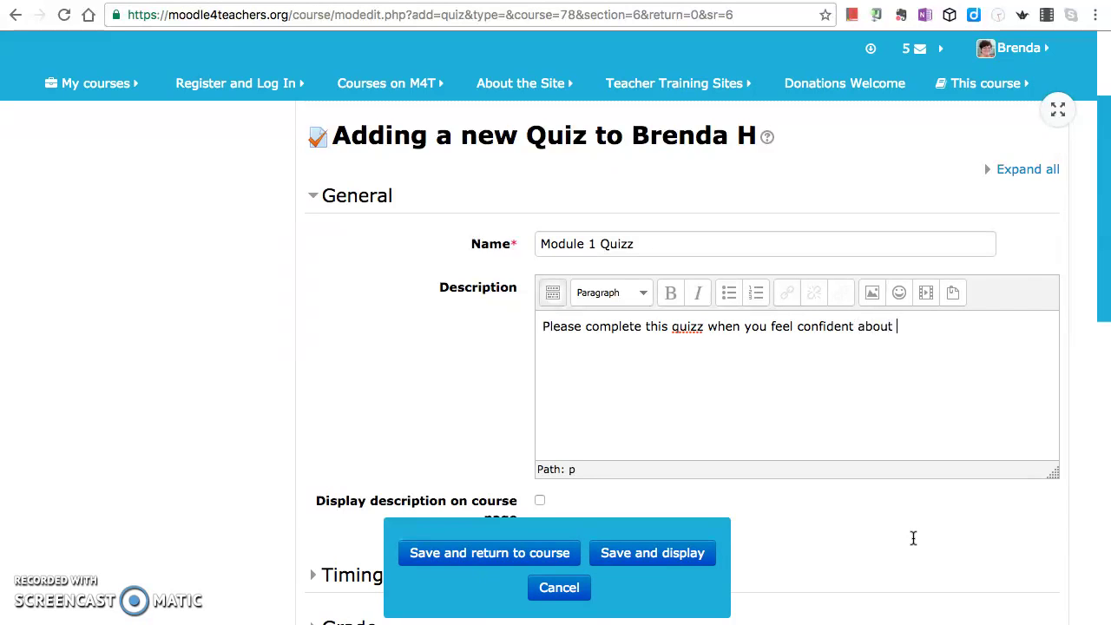
text(the material you have)
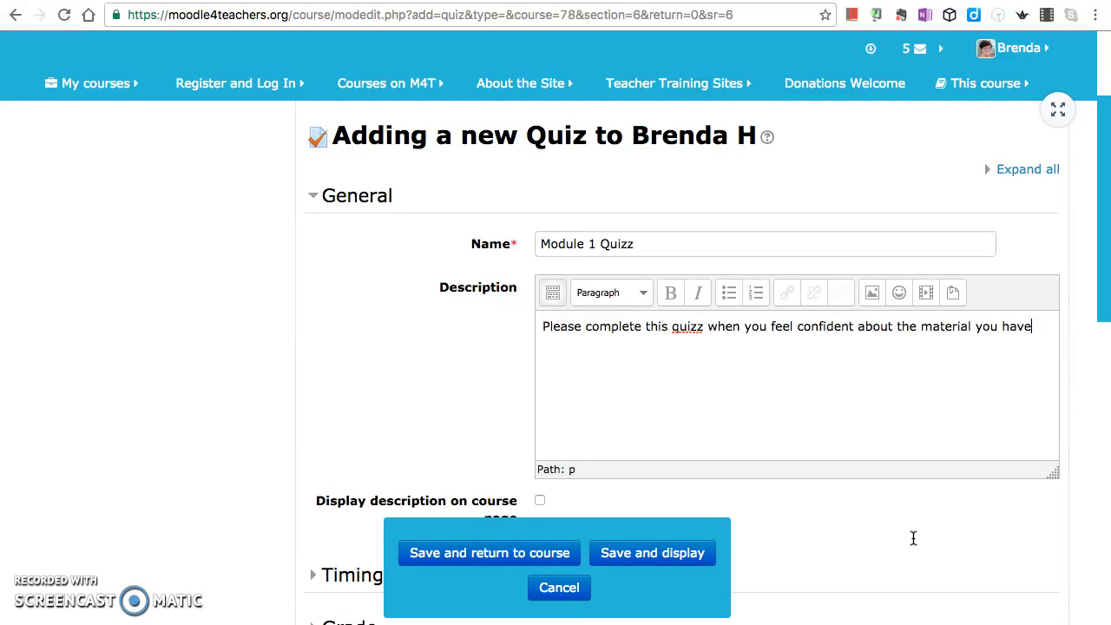
text( read in Module 1.)
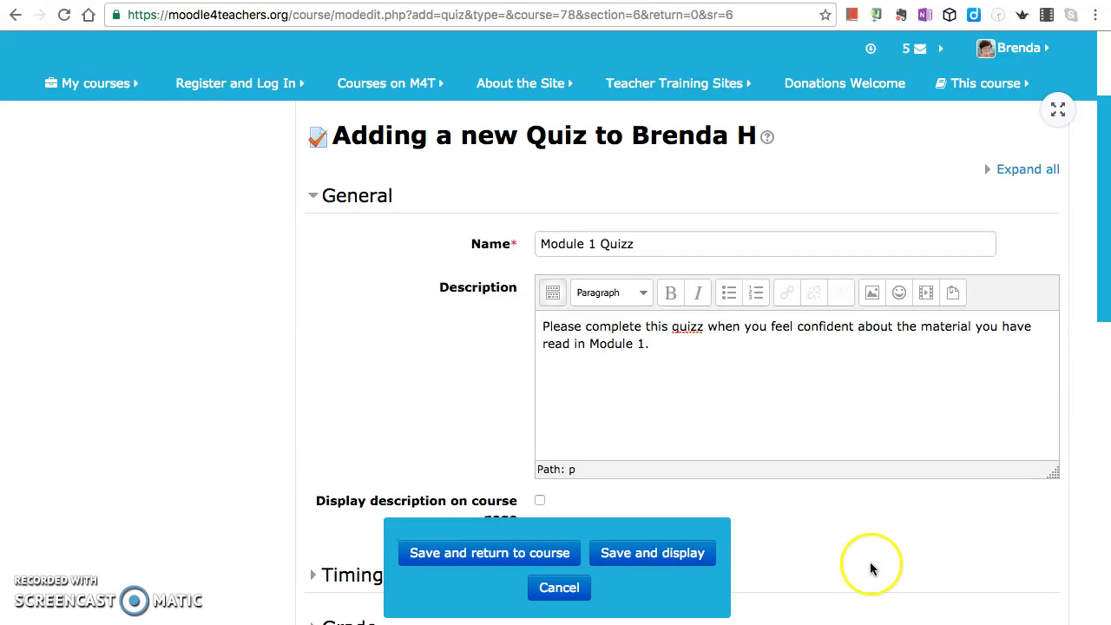
scroll(916, 419, down, 4)
- Enable the quiz opening and closing dates, with the quiz closing on day 20
scroll(916, 418, down, 3)
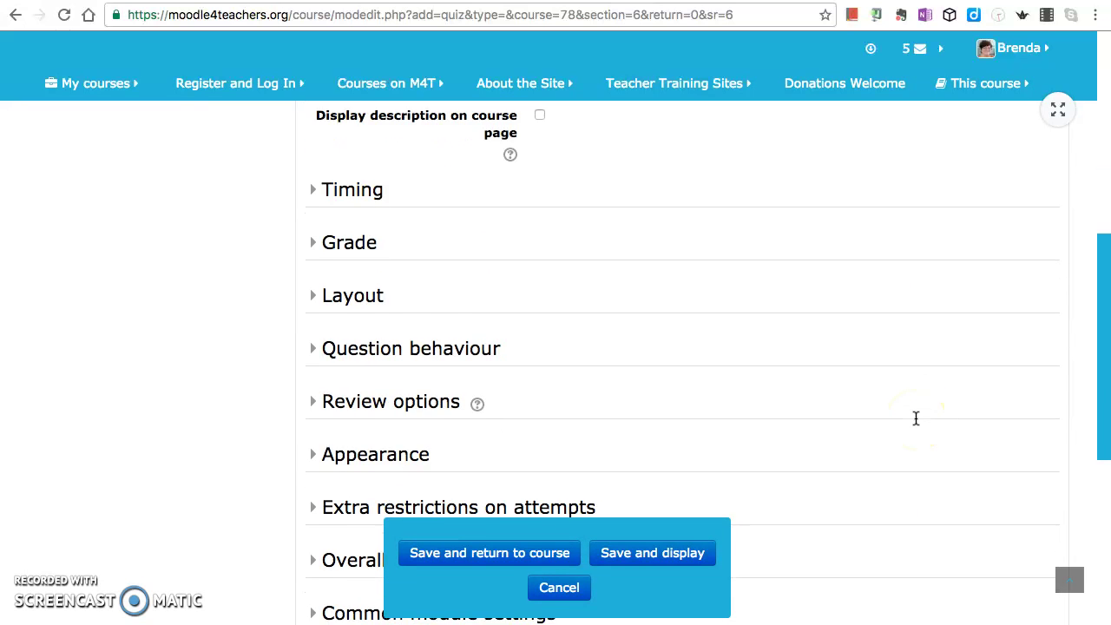
scroll(916, 418, up, 3)
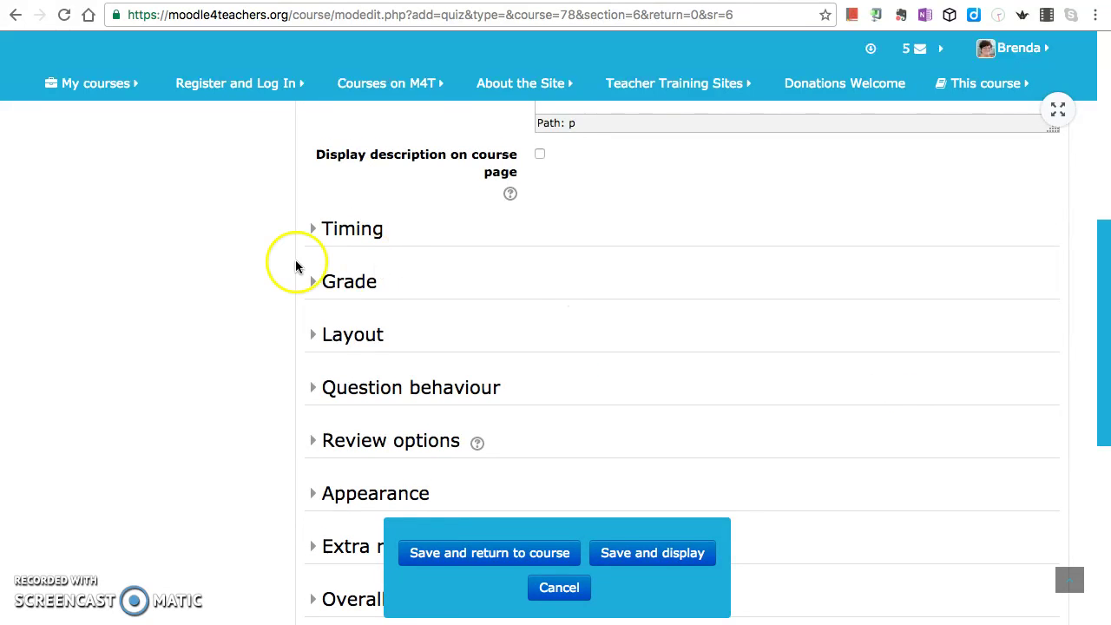
click(317, 230)
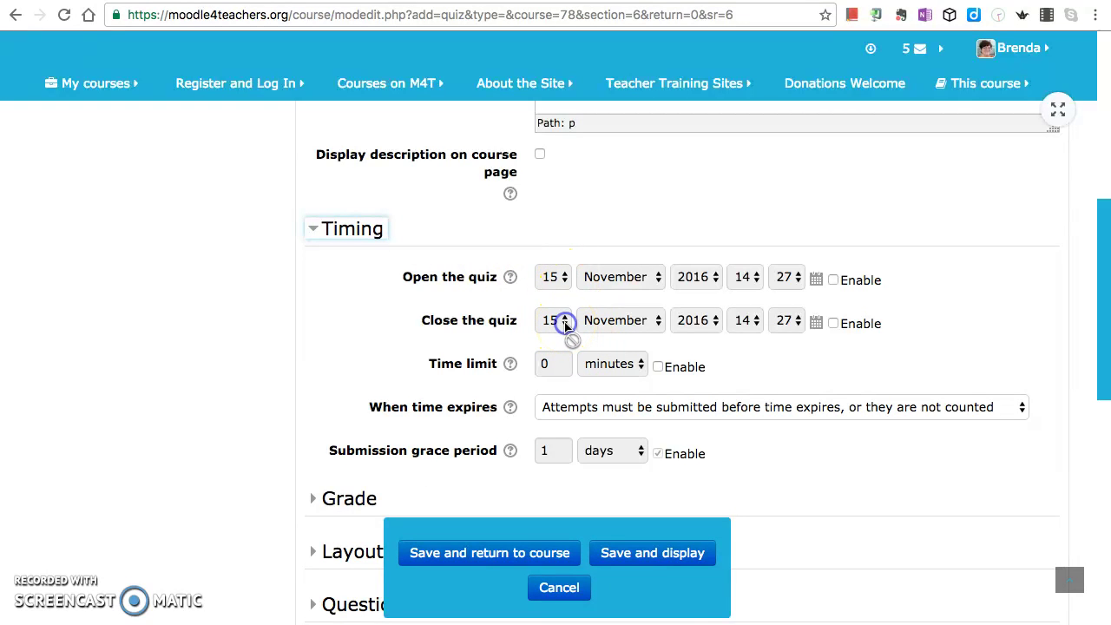
click(834, 280)
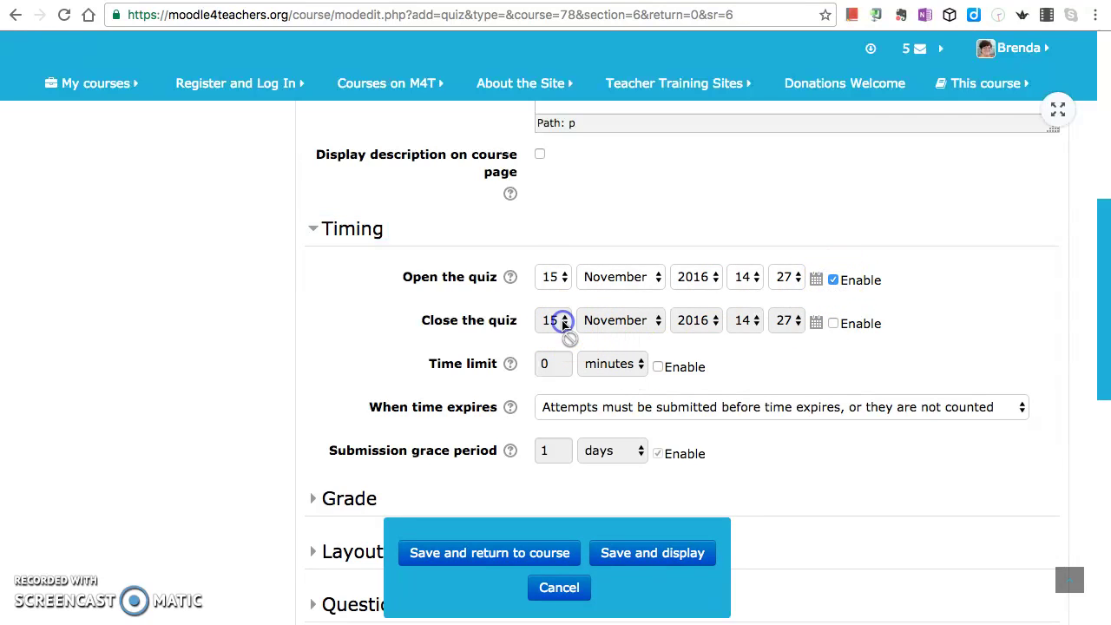
click(838, 326)
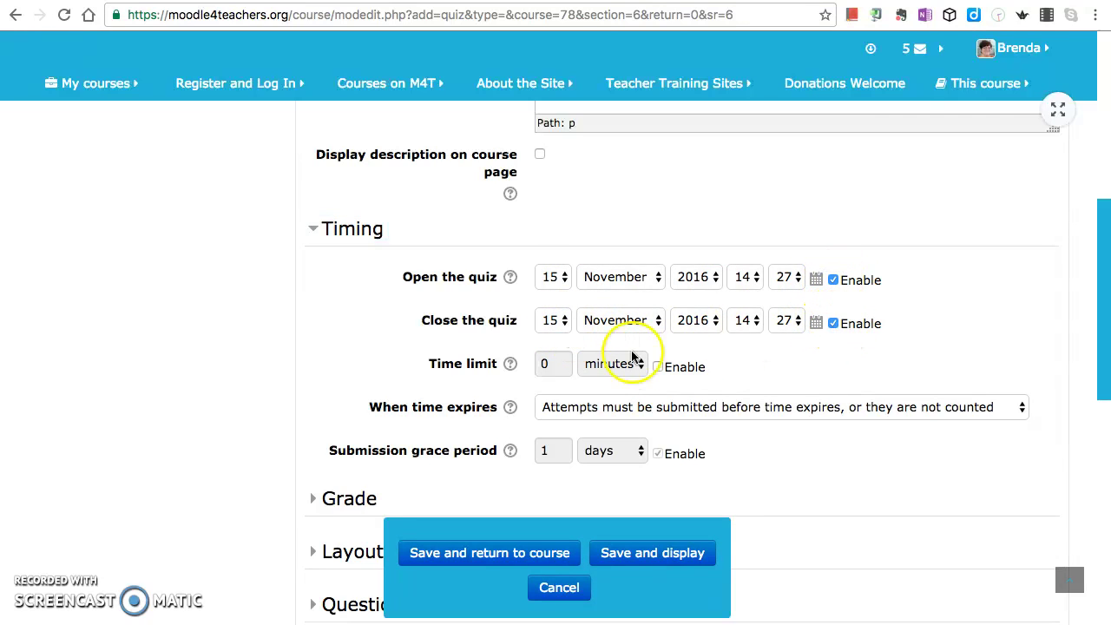
click(569, 326)
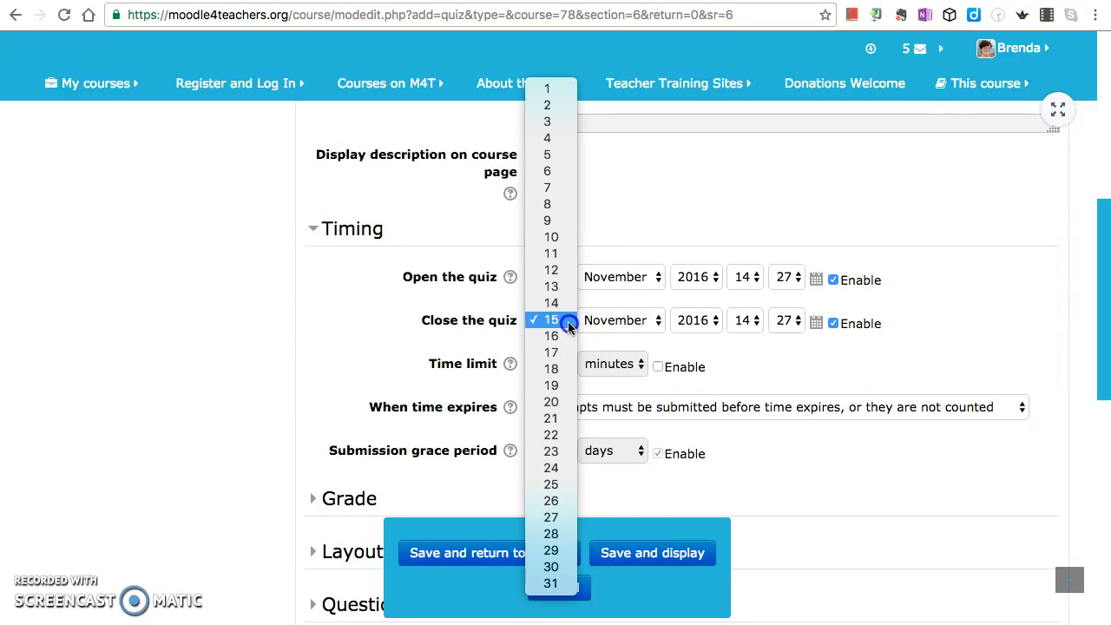
click(557, 404)
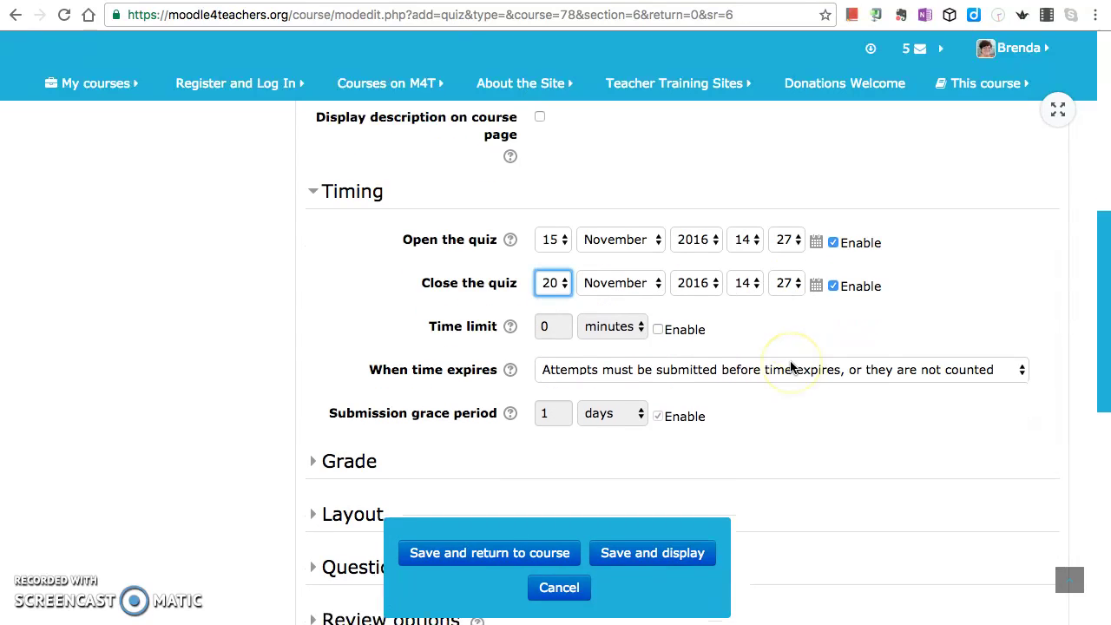
- Enable a 30-minute time limit for the quiz
scroll(791, 367, down, 1)
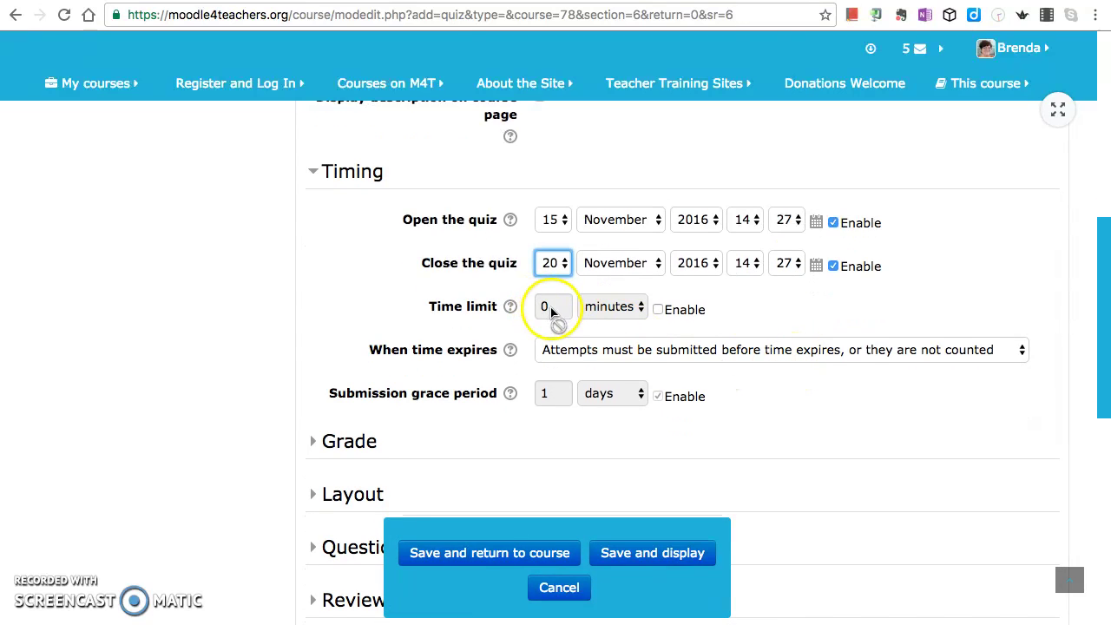
click(659, 310)
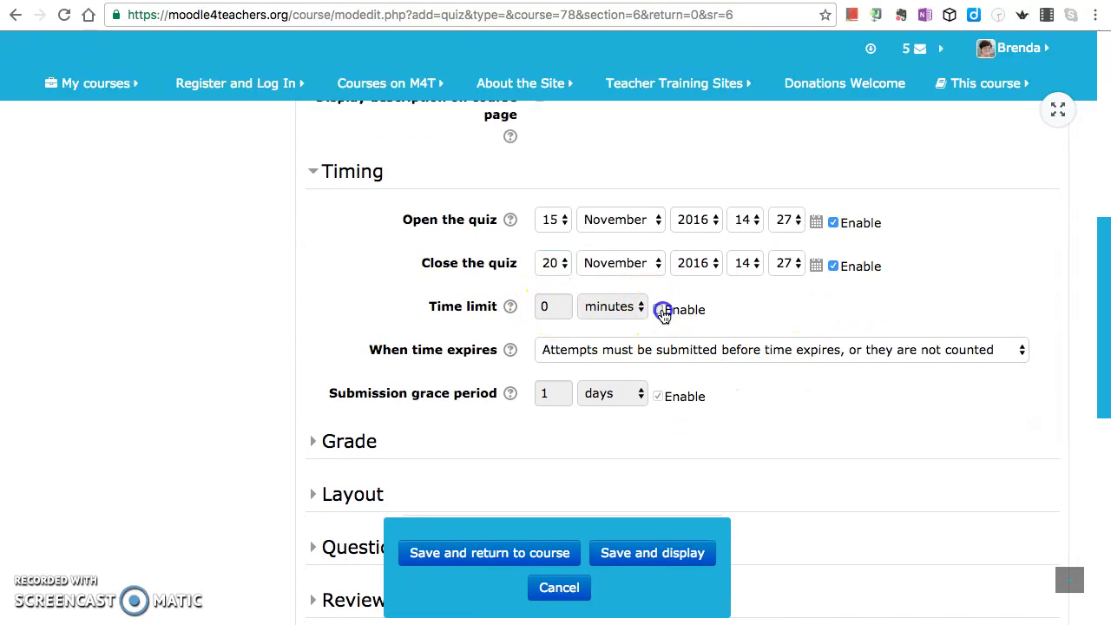
click(562, 305)
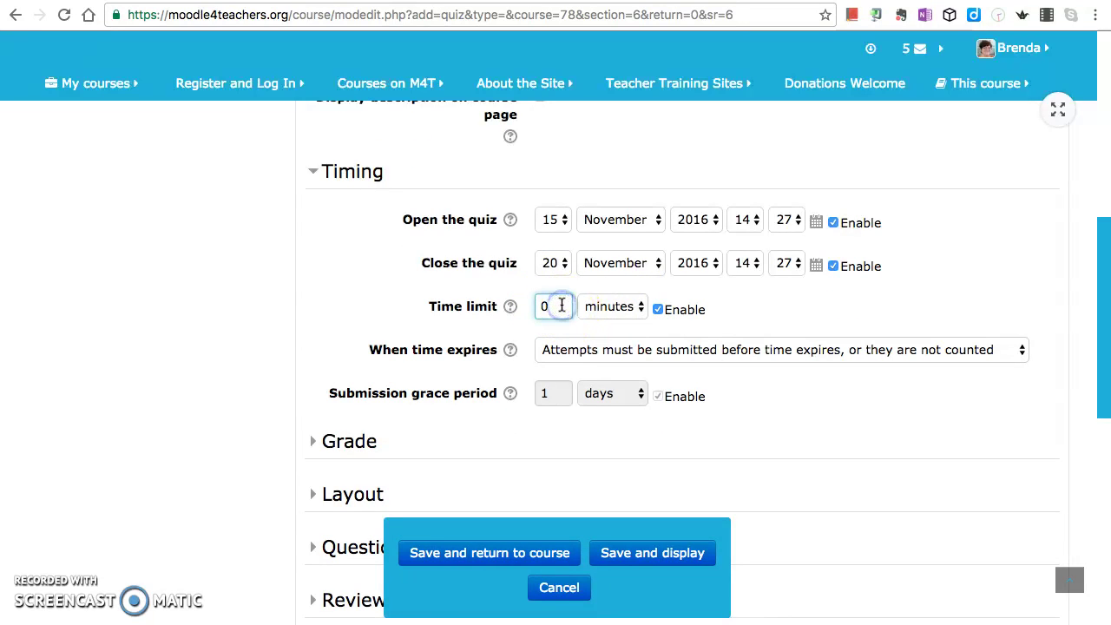
key(BackSpace)
click(777, 441)
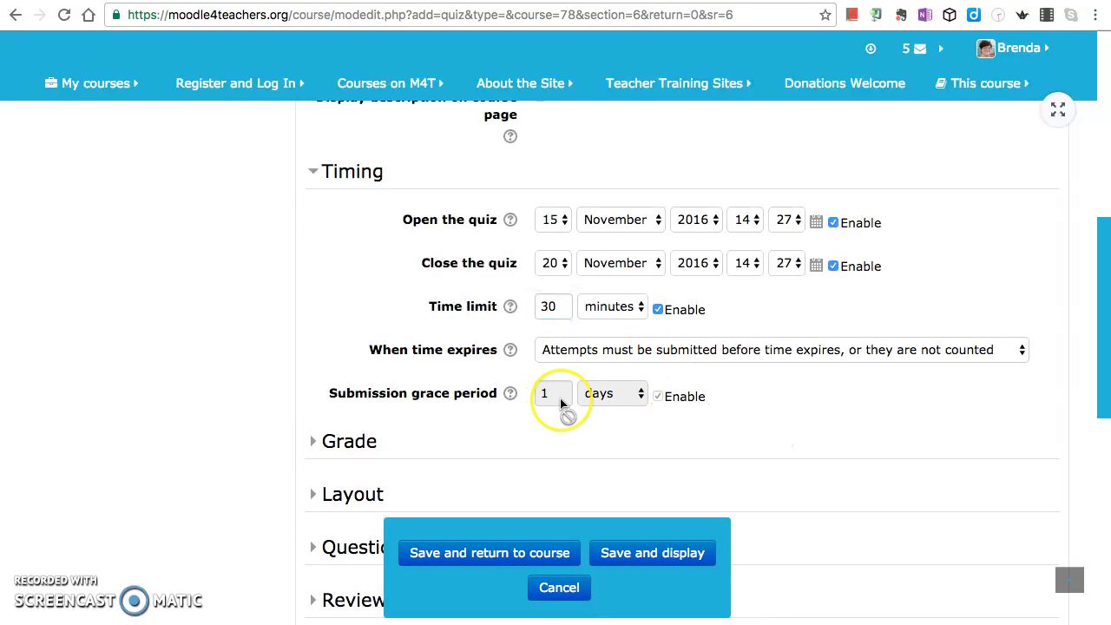
- Expand the Layout and Question behaviour settings, then save the quiz and return to the course
scroll(561, 404, down, 3)
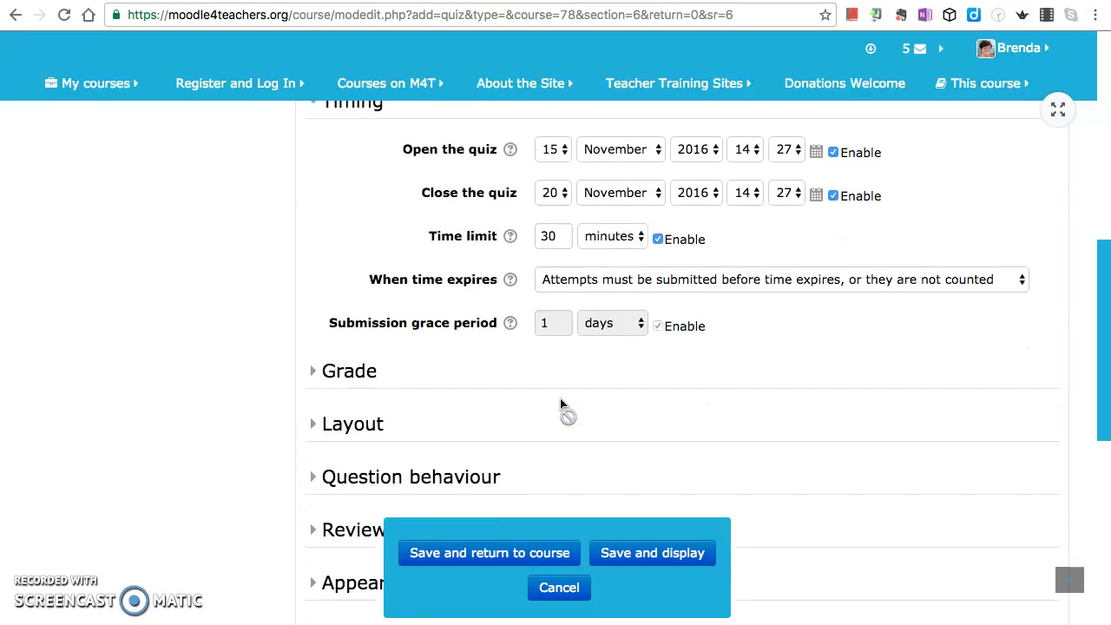
scroll(561, 404, down, 4)
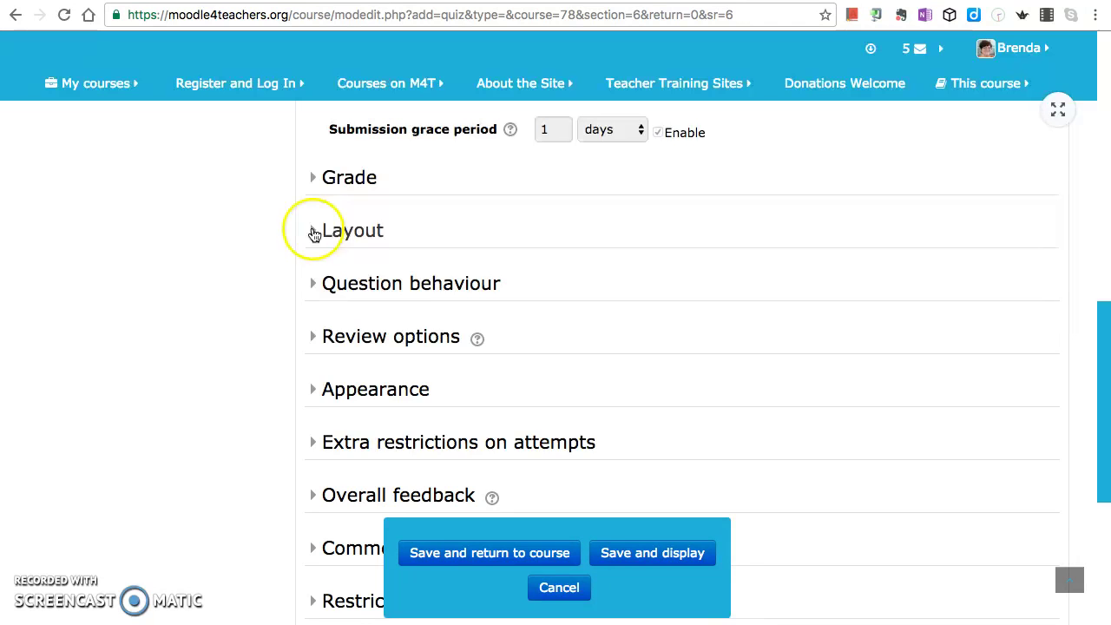
click(314, 233)
scroll(642, 367, down, 4)
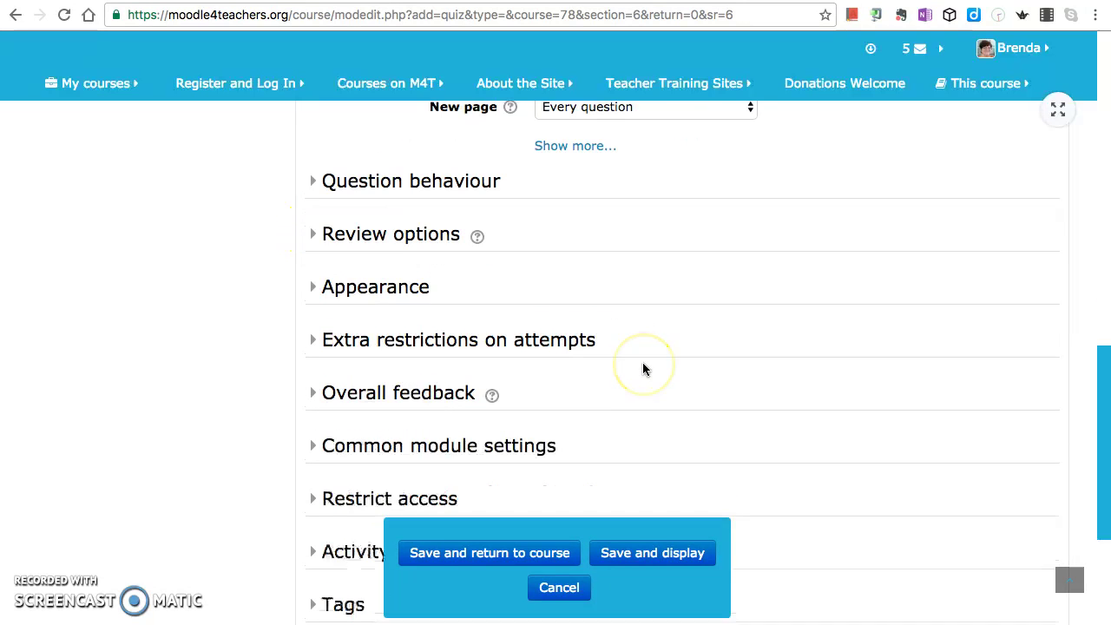
click(312, 169)
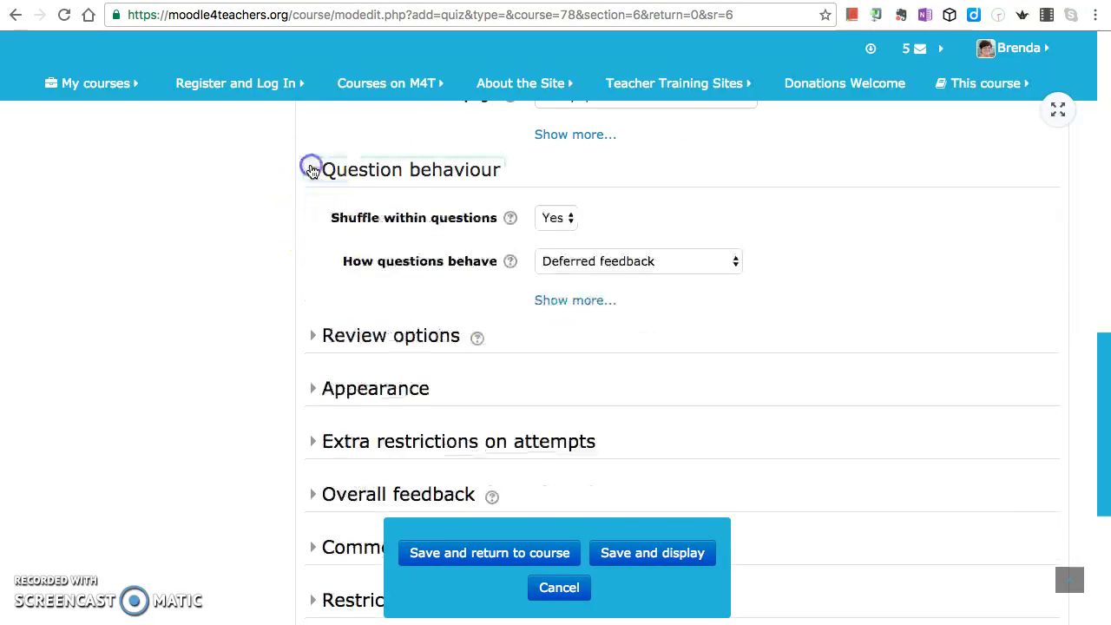
scroll(705, 336, down, 4)
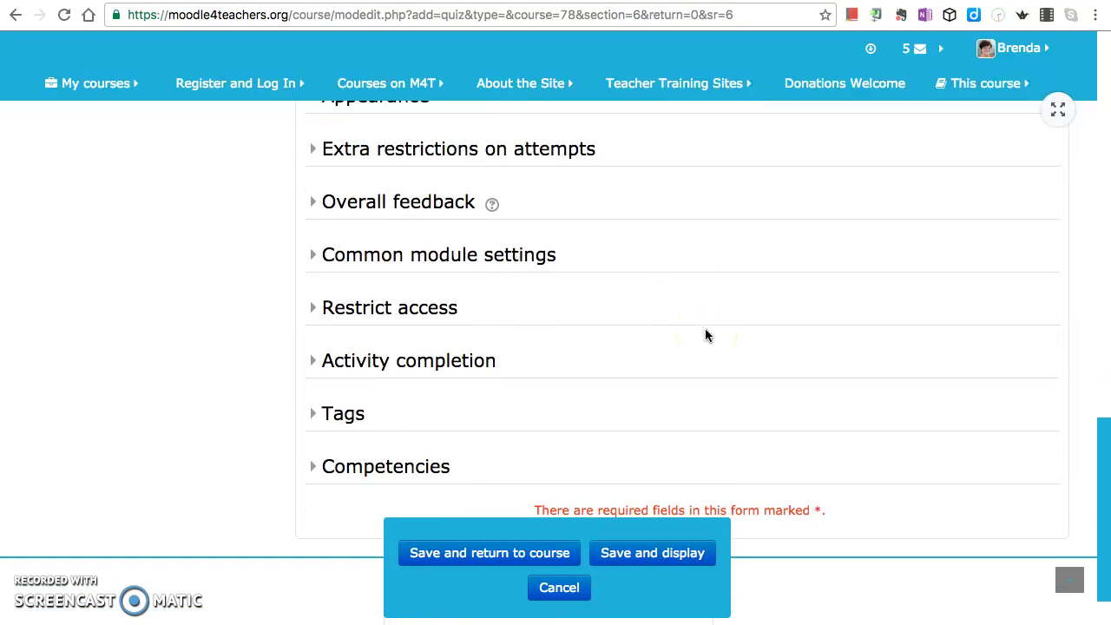
click(519, 553)
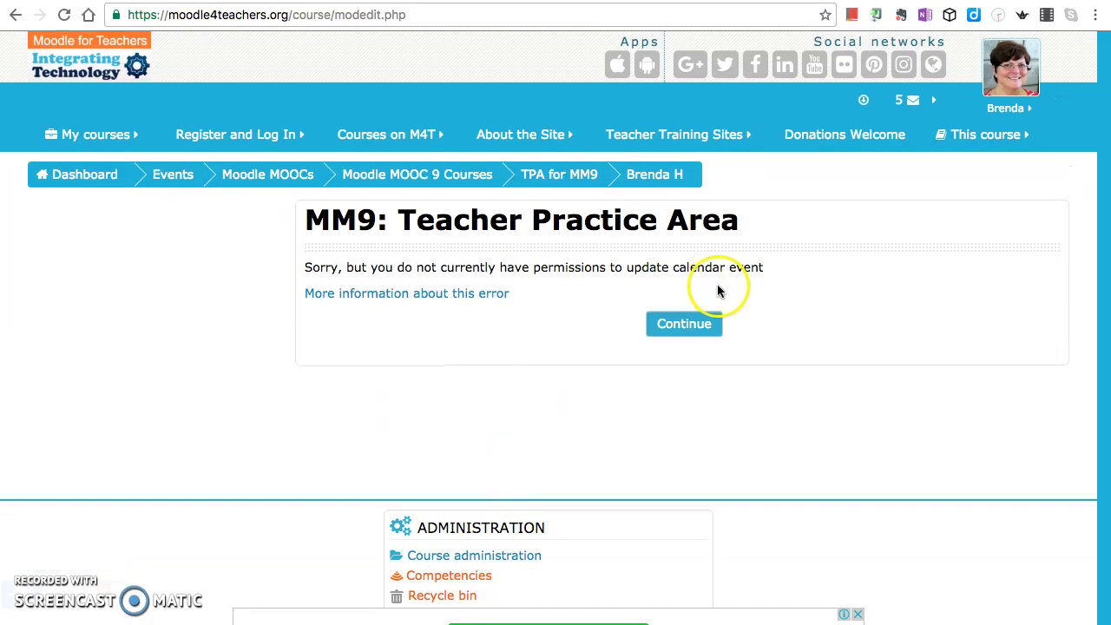
- Dismiss the permission message and go through Moodle MOOC 9 to the MM9: Teacher Practice Area course
click(688, 331)
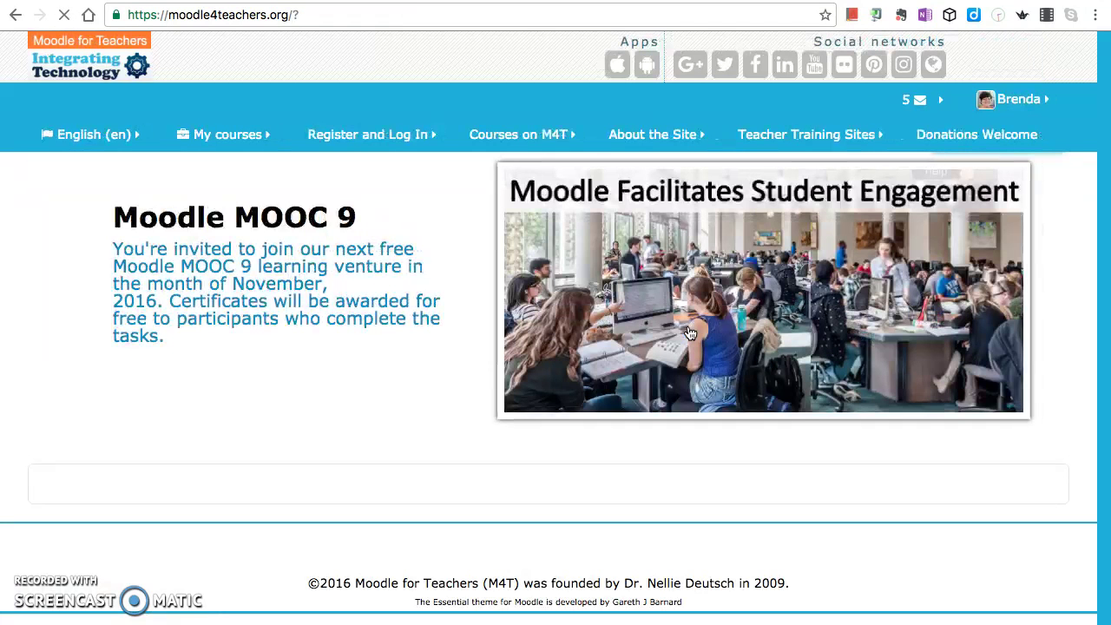
click(449, 130)
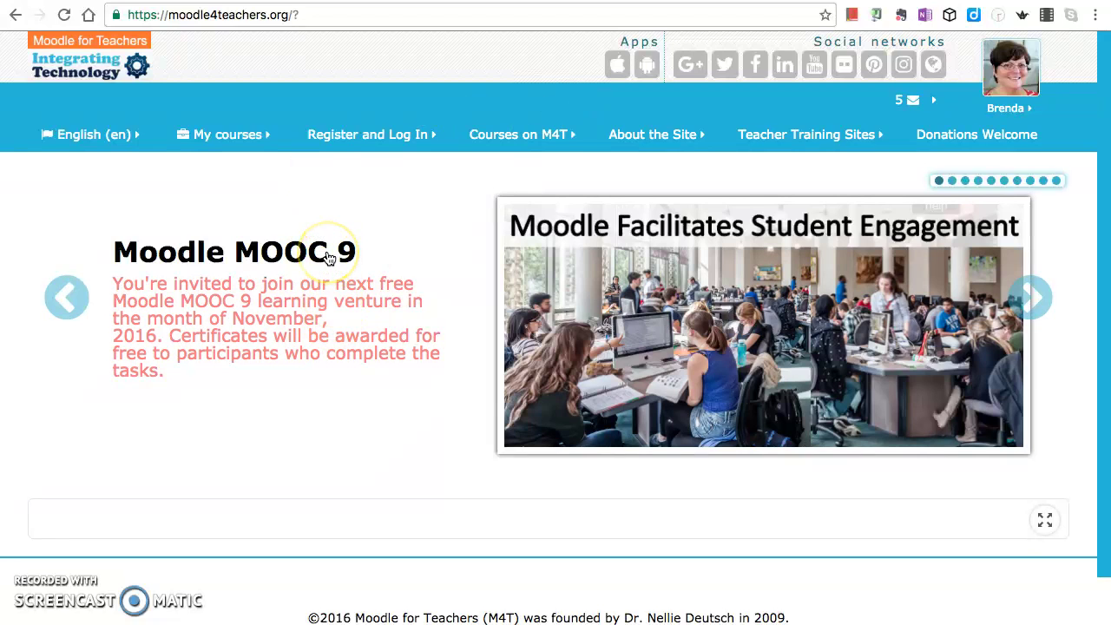
click(328, 255)
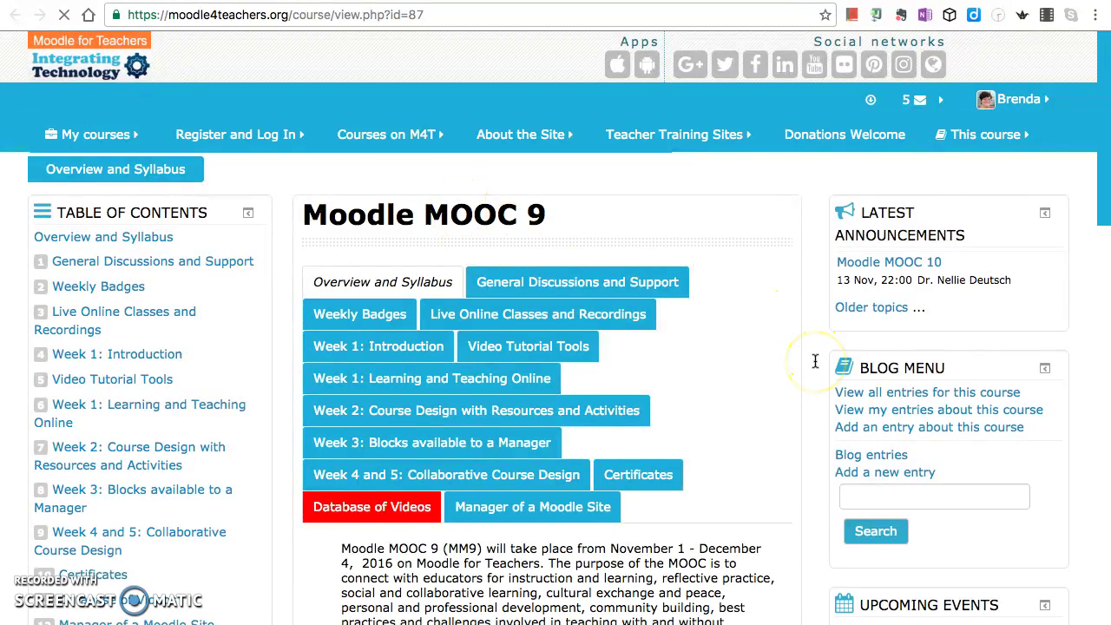
scroll(816, 361, down, 1)
scroll(816, 362, up, 2)
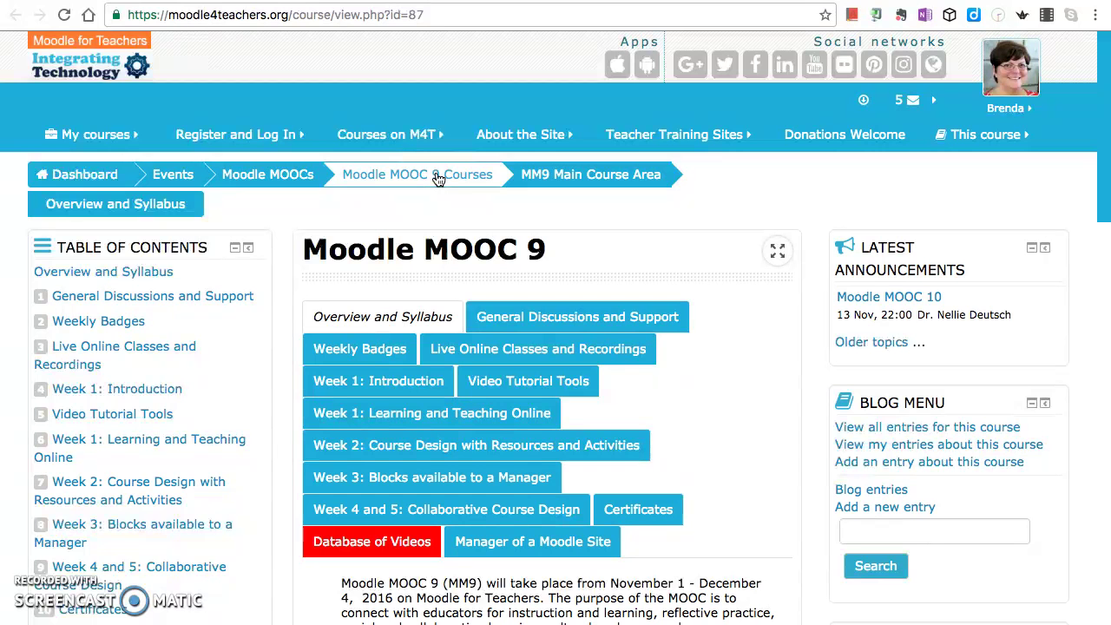
mouse_move(94, 142)
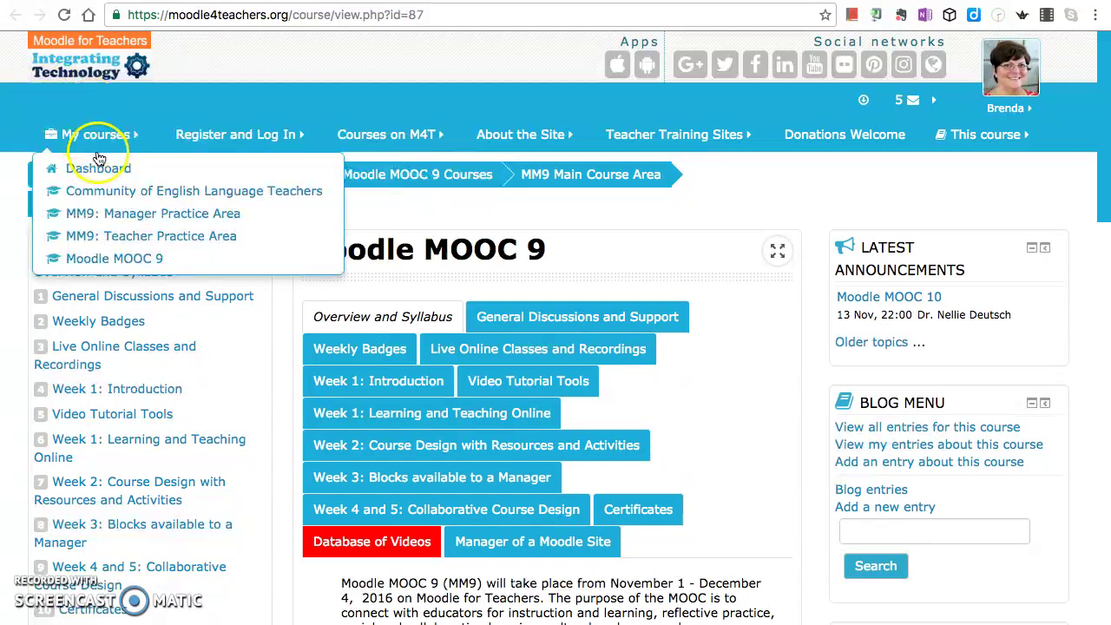
click(139, 244)
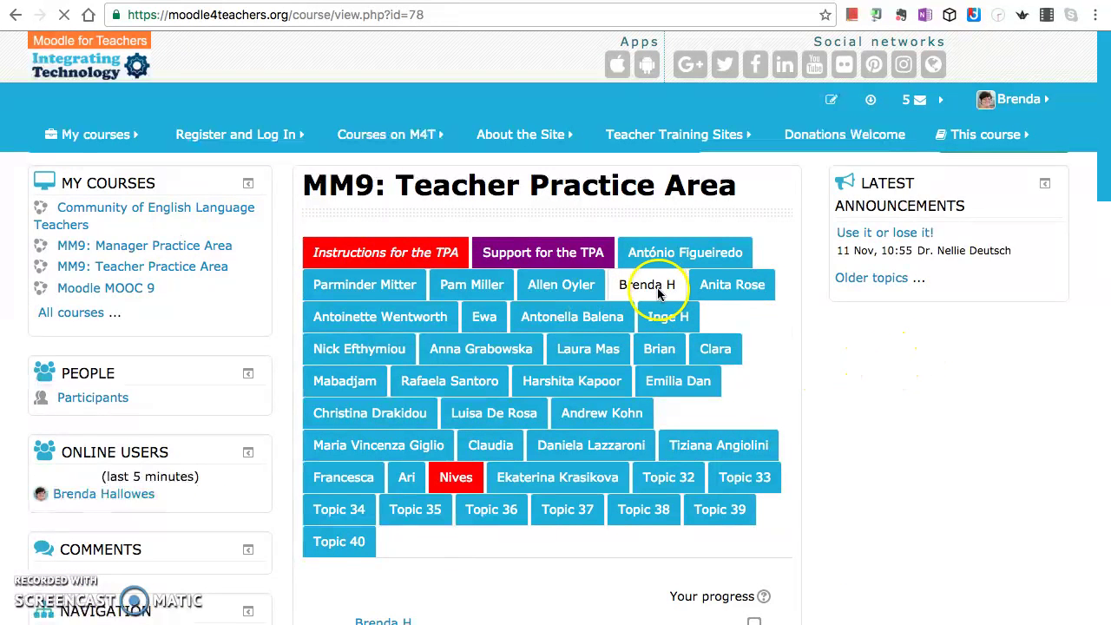
click(657, 292)
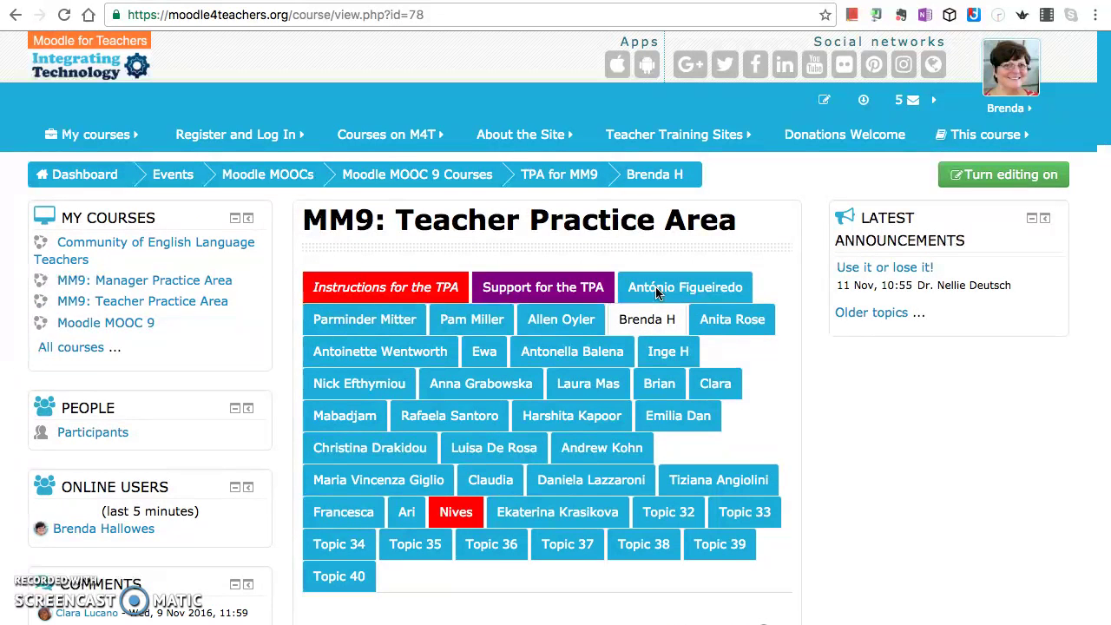
click(995, 178)
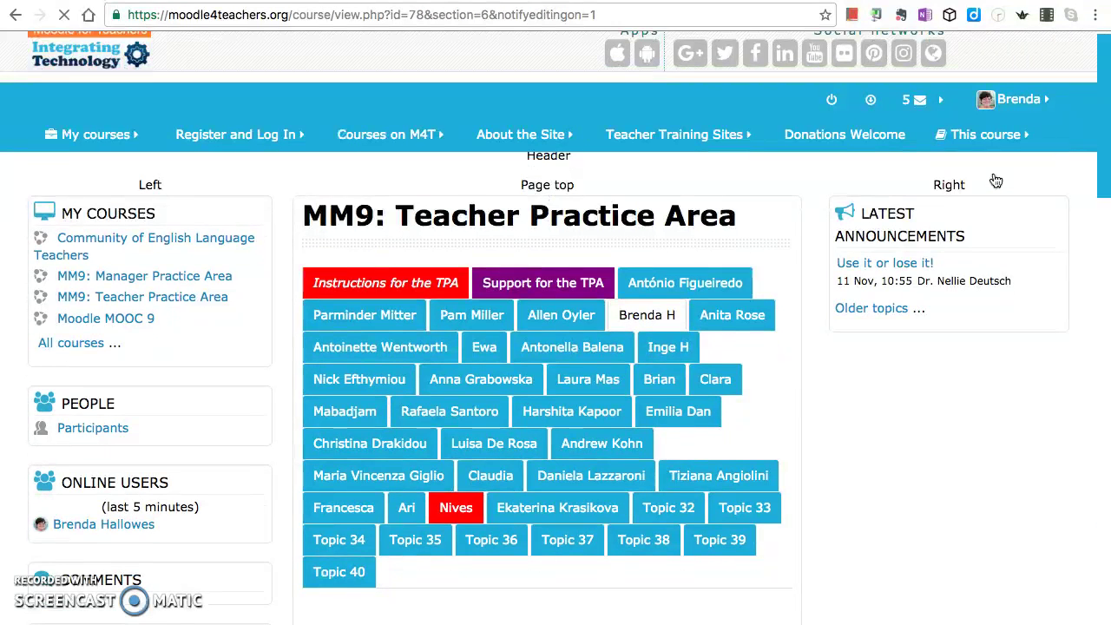
scroll(996, 180, down, 10)
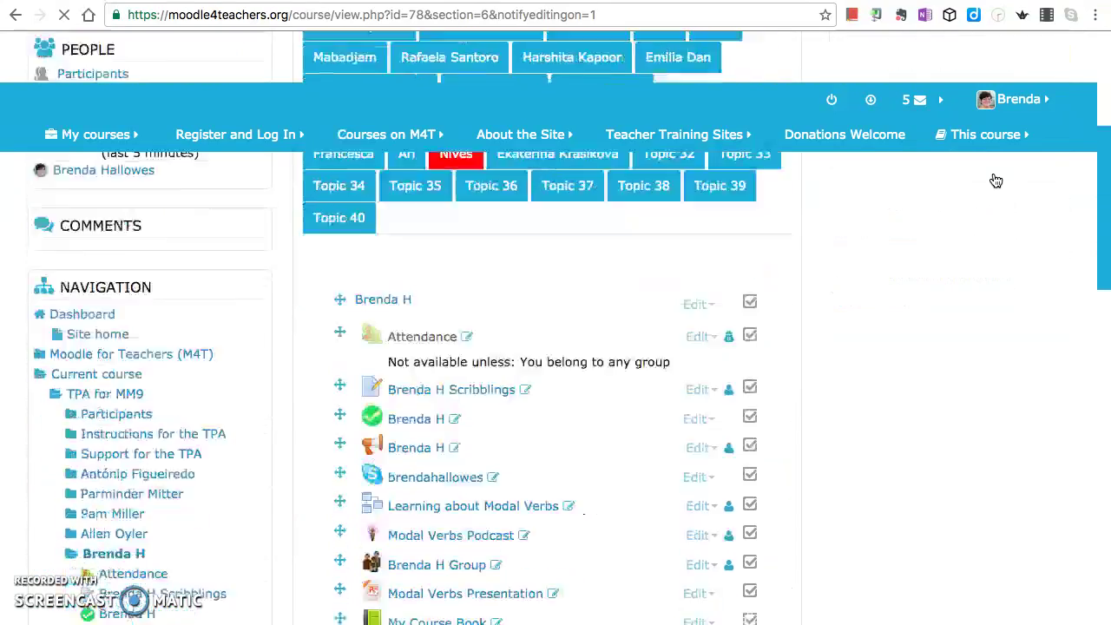
scroll(996, 180, down, 4)
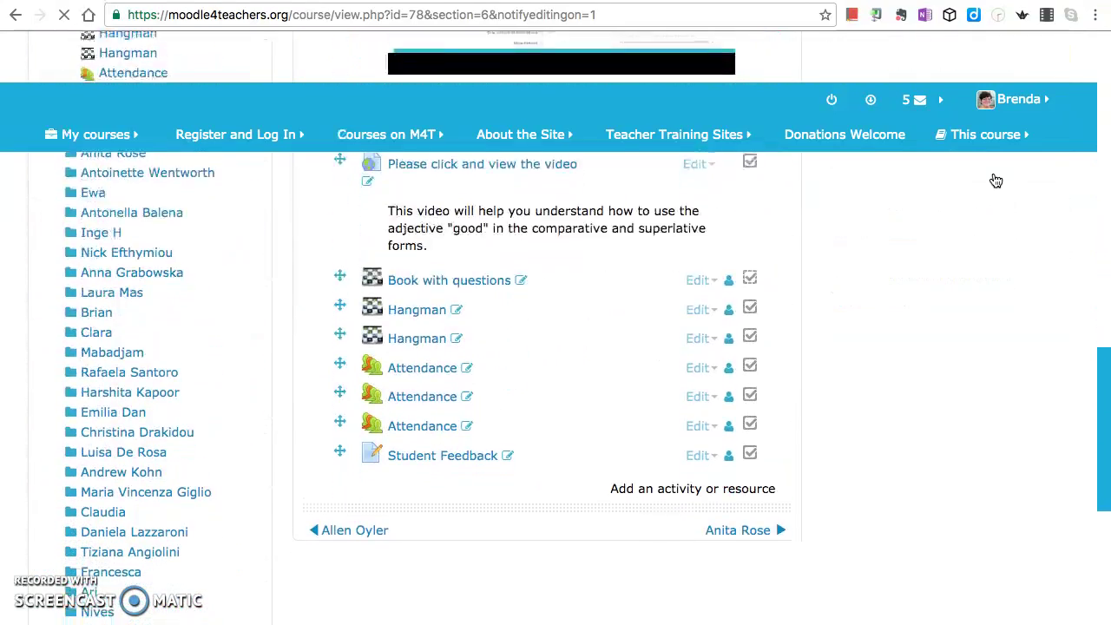
scroll(996, 179, up, 10)
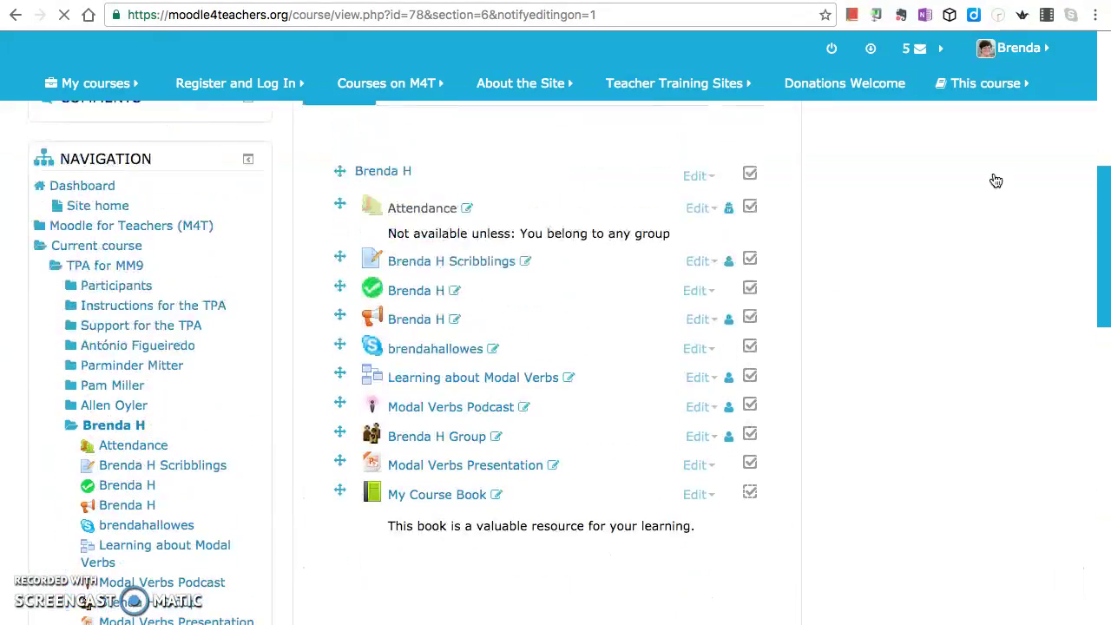
scroll(996, 180, up, 5)
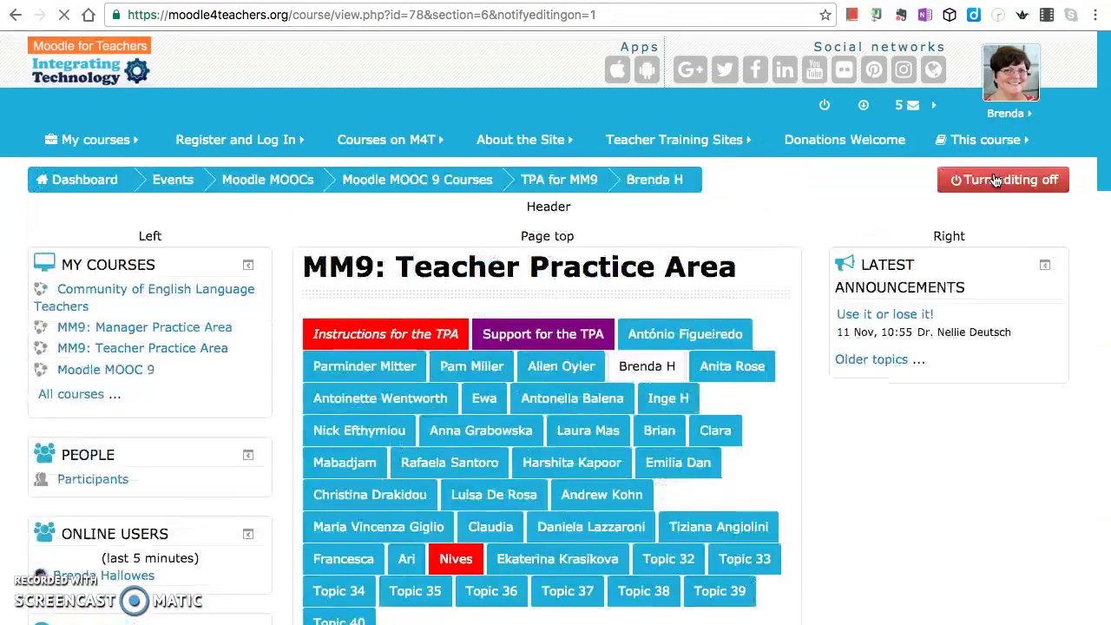